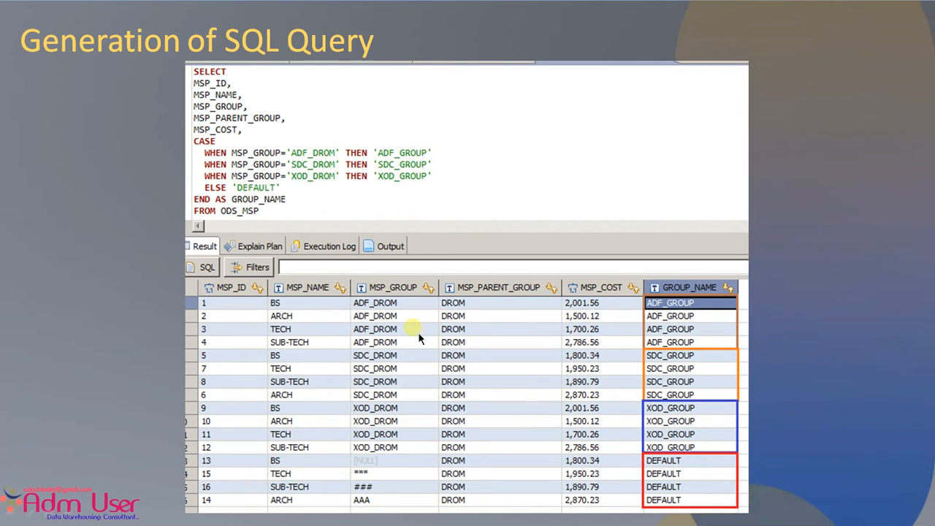
pyautogui.click(586, 348)
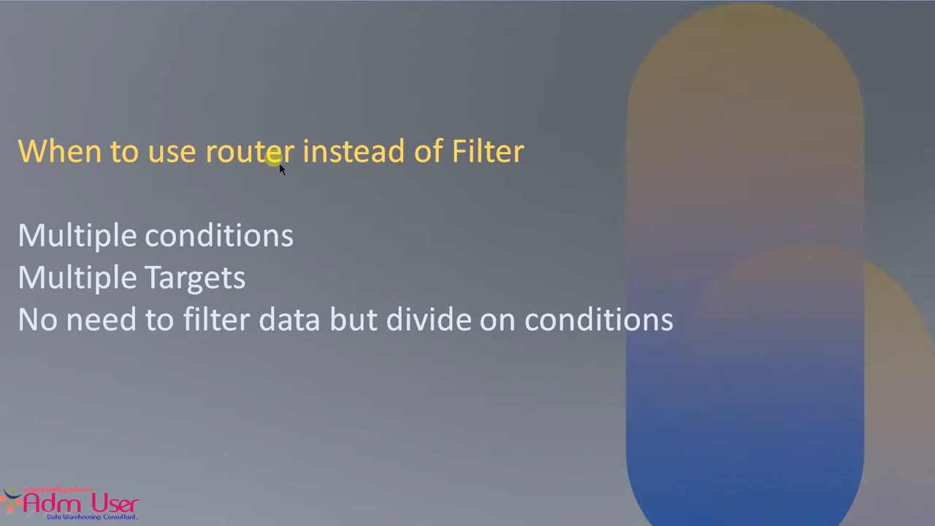
pyautogui.click(322, 230)
pyautogui.click(316, 225)
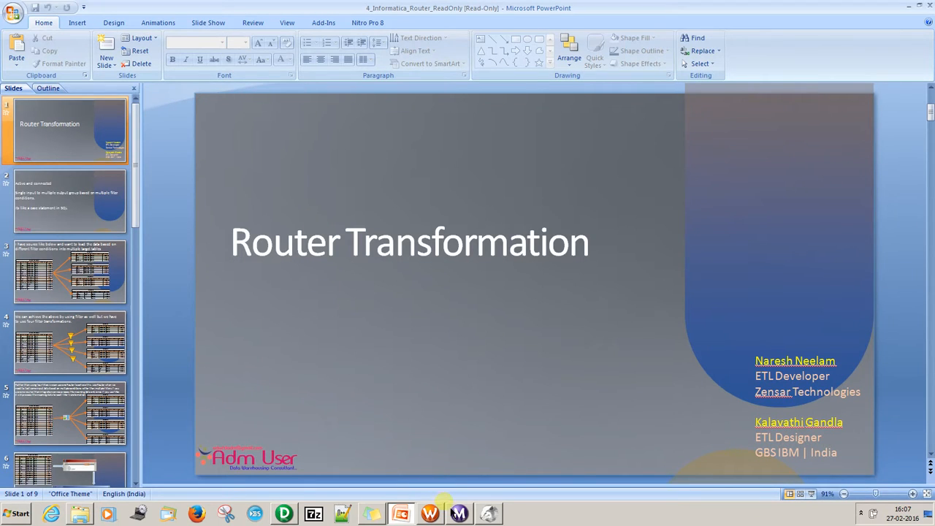
# Step: Switch to Informatica PowerCenter Designer and preview the ODS_MSP source data, connecting to MONGO_DB with the database password
pyautogui.click(284, 513)
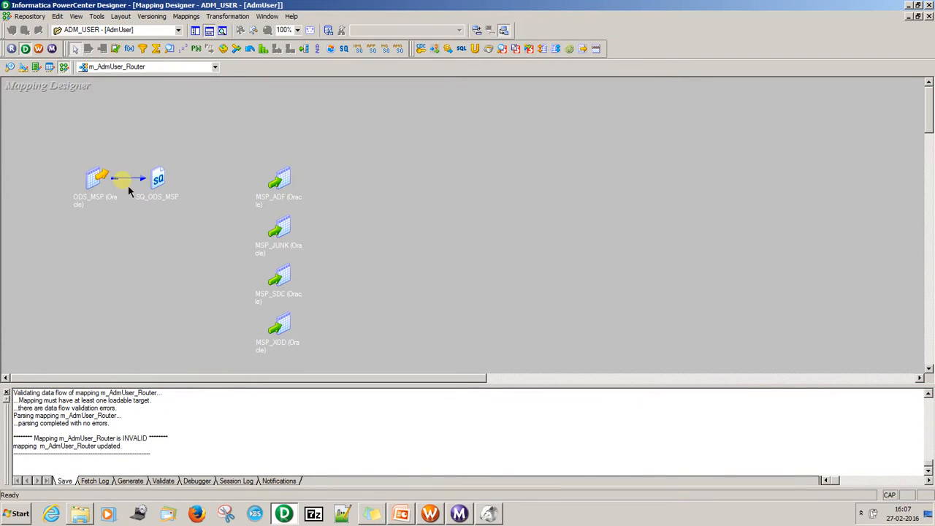
pyautogui.click(97, 179)
pyautogui.rightClick(95, 176)
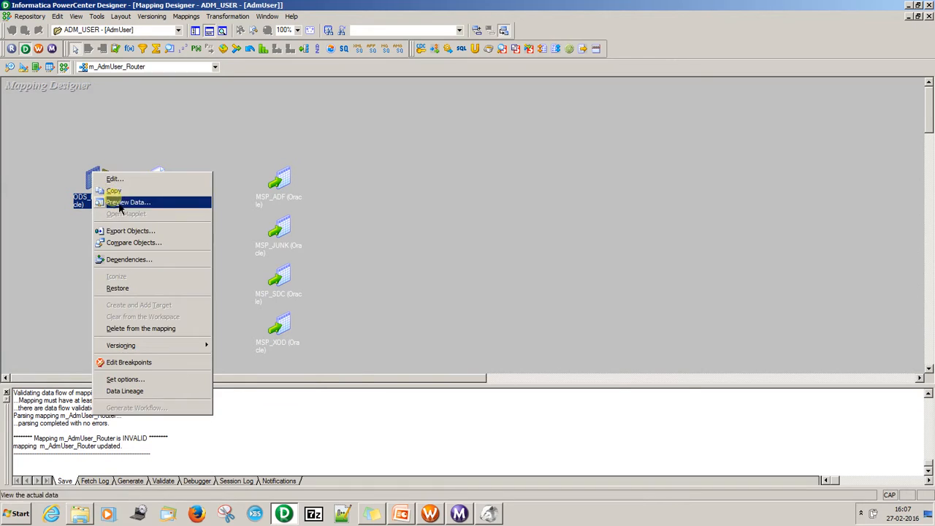
pyautogui.click(121, 200)
pyautogui.click(438, 192)
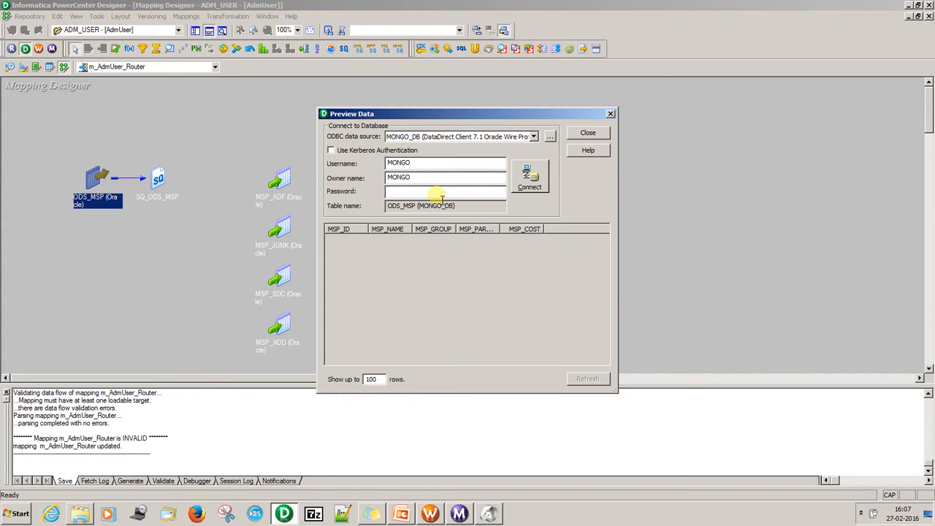
pyautogui.press('Return')
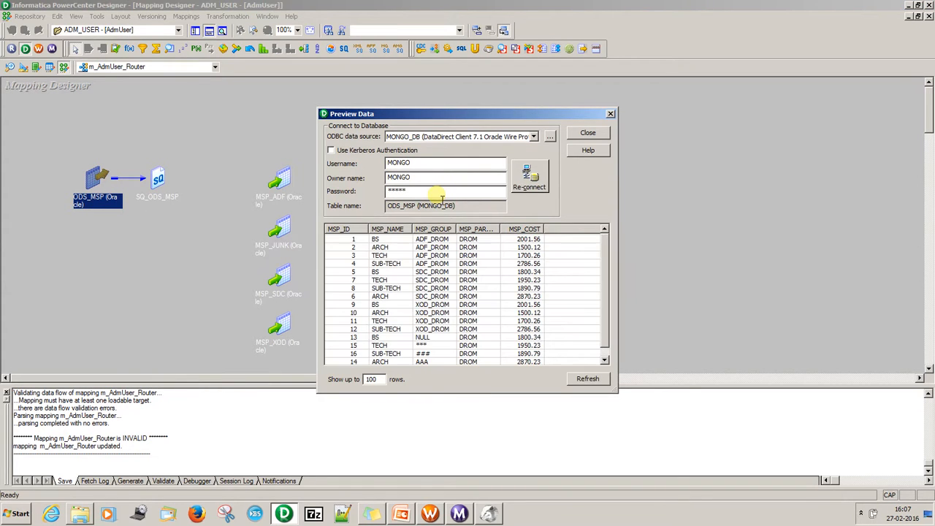
# Step: Examine the different MSP_GROUP values in the previewed ODS_MSP rows and close the preview
pyautogui.click(434, 248)
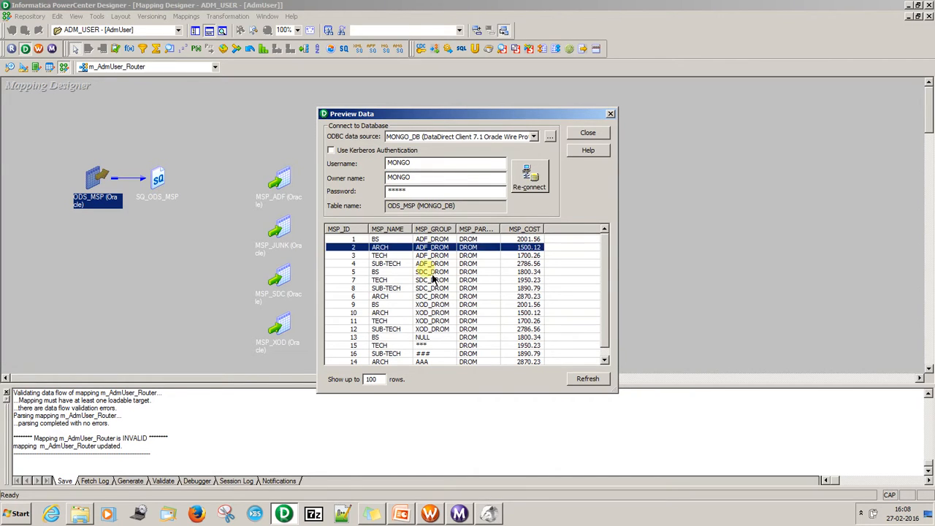
pyautogui.click(434, 272)
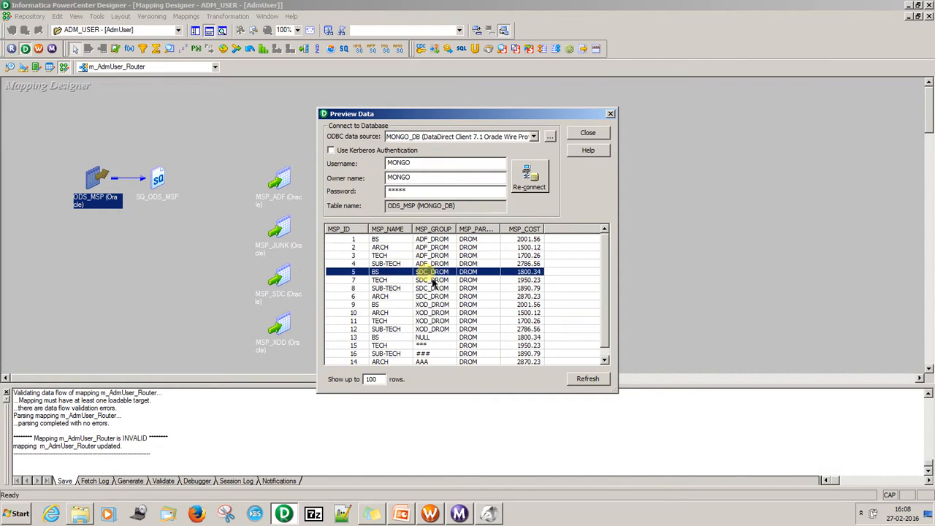
pyautogui.click(425, 338)
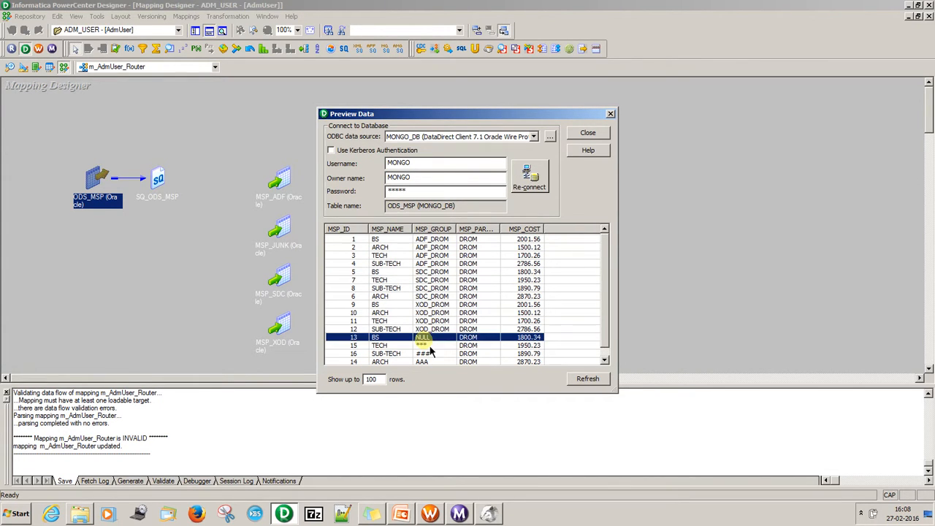
pyautogui.click(590, 136)
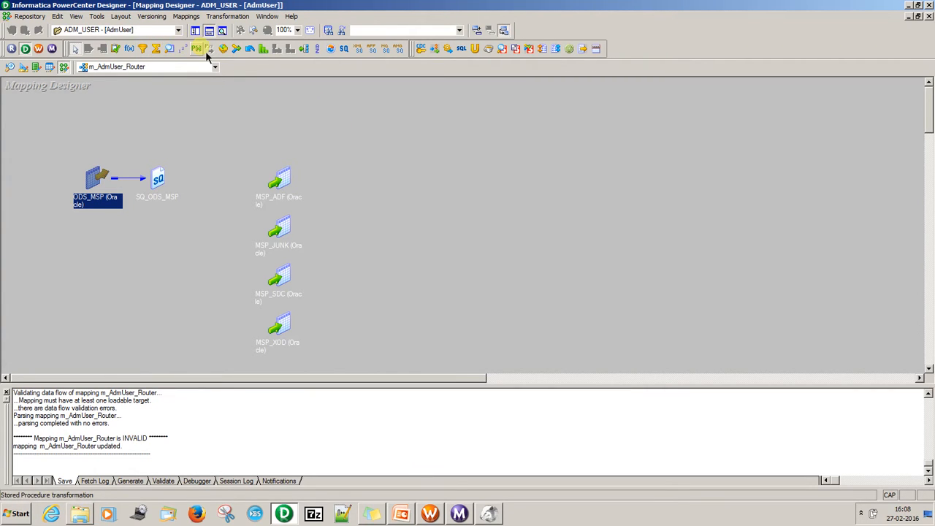
# Step: Add a Router transformation in the empty area beside the target tables and rename it Rtr_Msp
pyautogui.click(307, 55)
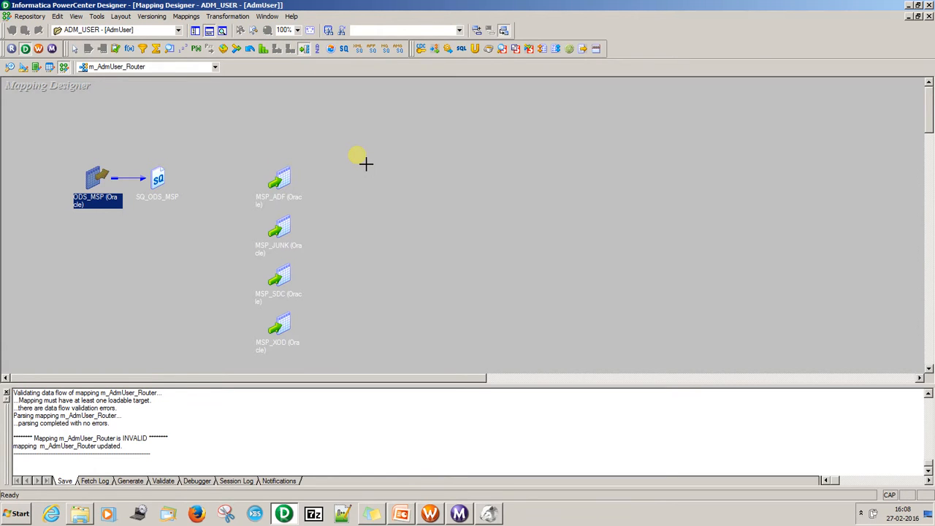
pyautogui.moveTo(358, 157); pyautogui.dragTo(525, 265)
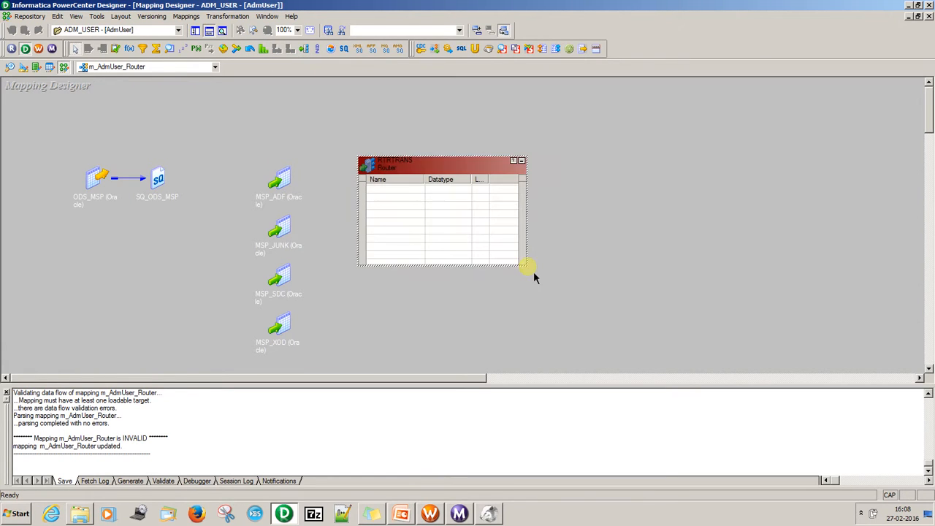
pyautogui.doubleClick(451, 176)
pyautogui.click(494, 109)
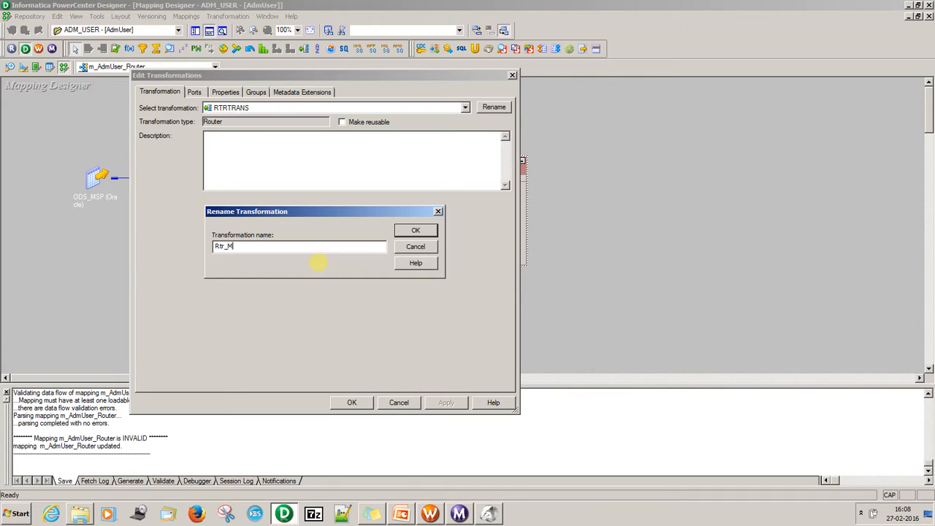
pyautogui.press('Return')
pyautogui.click(446, 402)
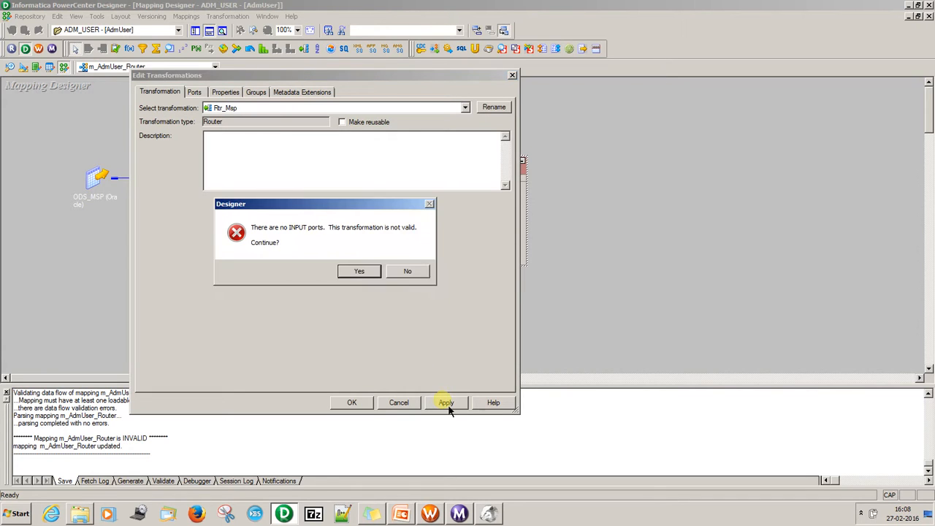
pyautogui.click(376, 271)
pyautogui.click(353, 403)
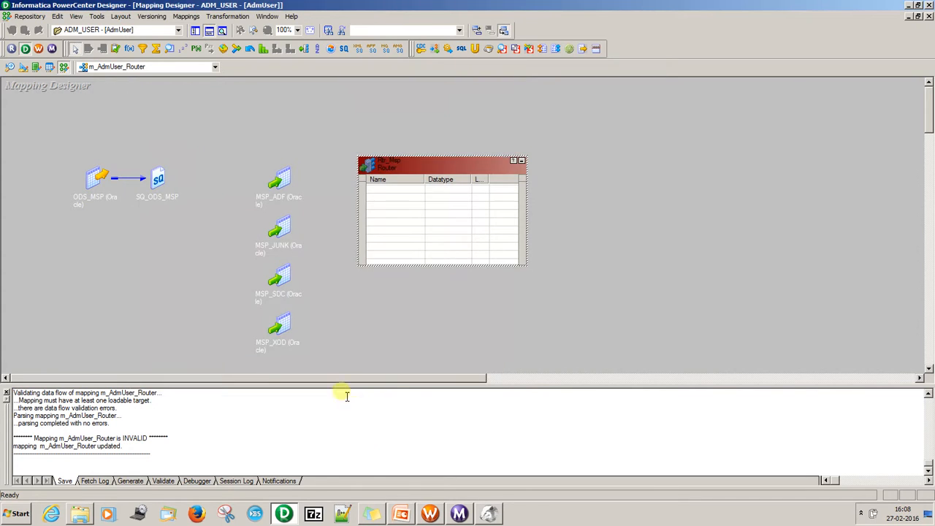
# Step: Link all five SQ_ODS_MSP ports, from MSP_ID through MSP_COST, into the Rtr_Msp router as inputs
pyautogui.doubleClick(183, 199)
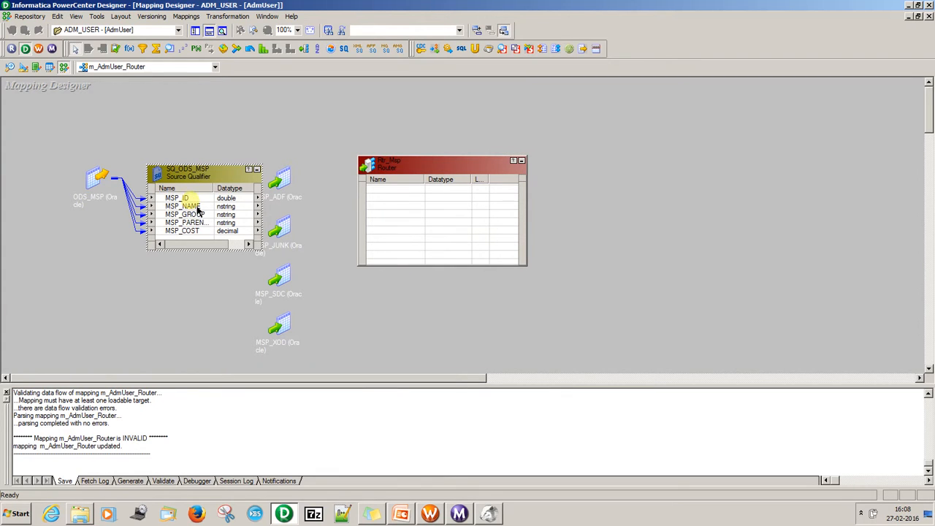
pyautogui.click(183, 198)
pyautogui.keyDown('shift'); pyautogui.click(197, 230); pyautogui.keyUp('shift')
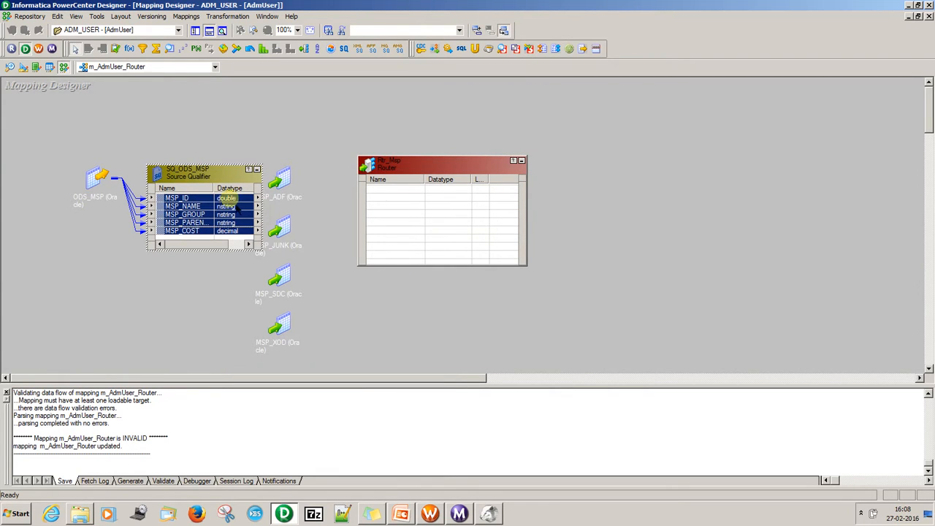
pyautogui.moveTo(235, 208); pyautogui.dragTo(391, 197)
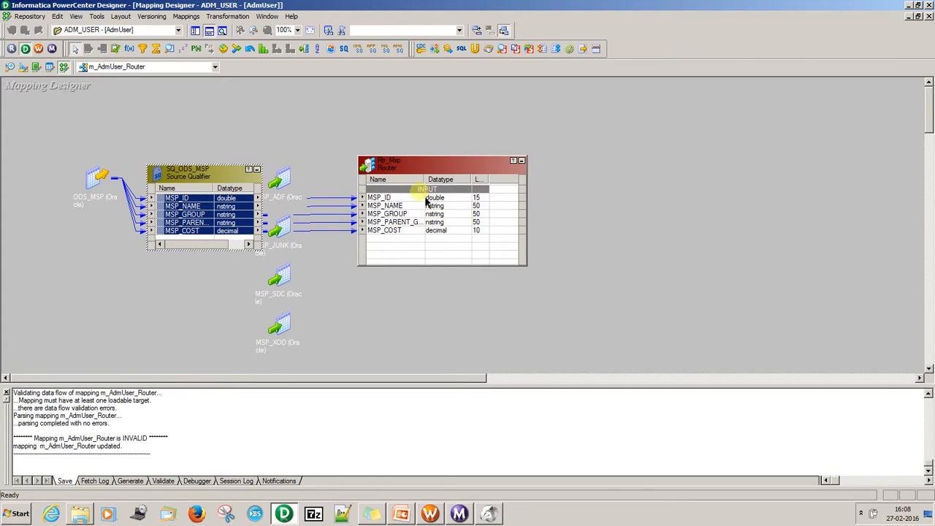
# Step: Add three new output groups to the Rtr_Msp router transformation
pyautogui.doubleClick(431, 165)
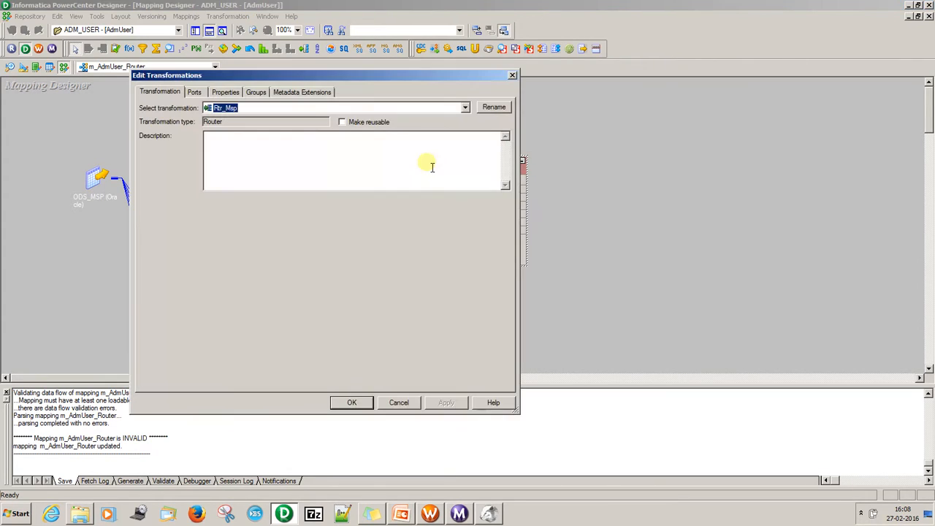
pyautogui.click(257, 93)
pyautogui.click(423, 121)
pyautogui.click(423, 122)
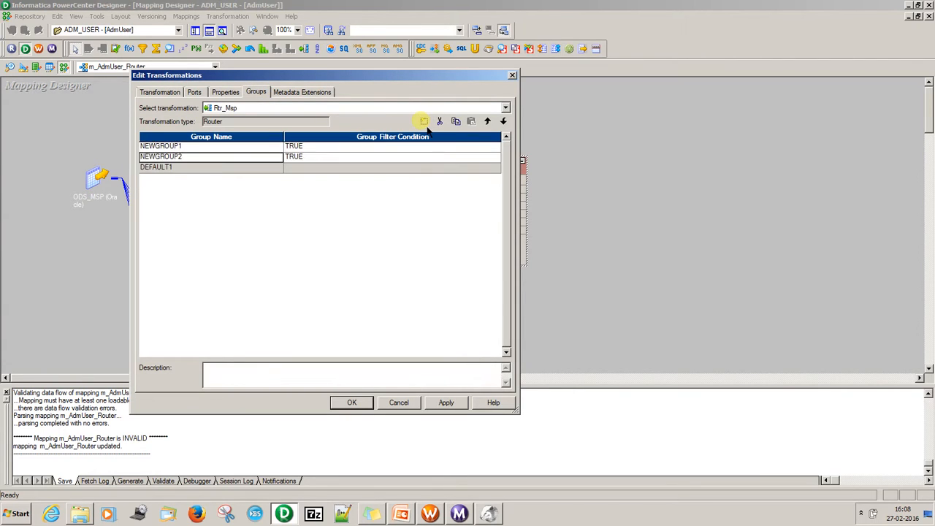
pyautogui.click(424, 121)
# Step: Name the three new router groups ADF_GROUP, SDC_GROUP and XOD_GROUP
pyautogui.click(191, 149)
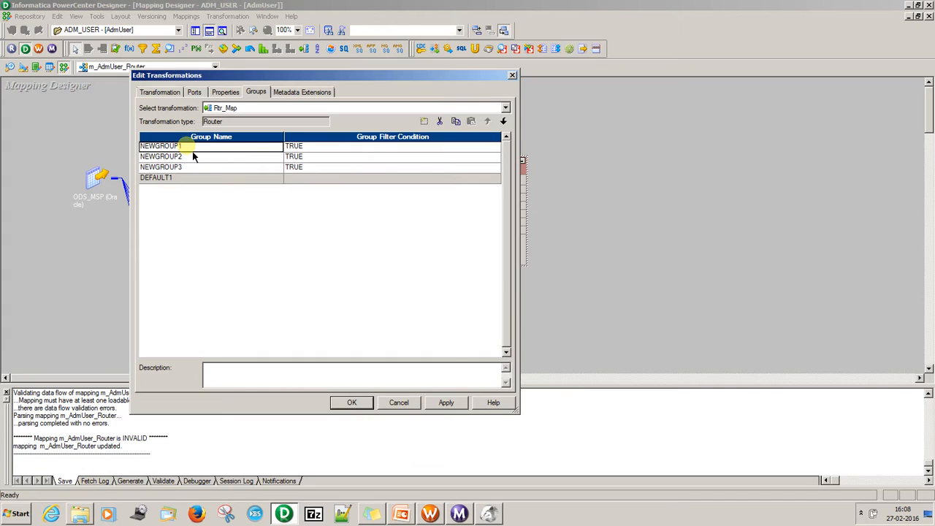
pyautogui.write('a')
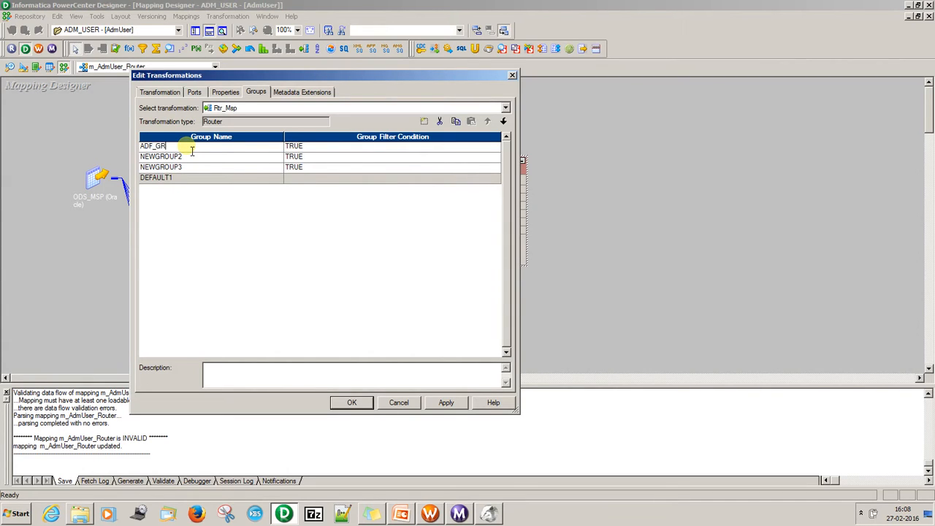
pyautogui.click(194, 156)
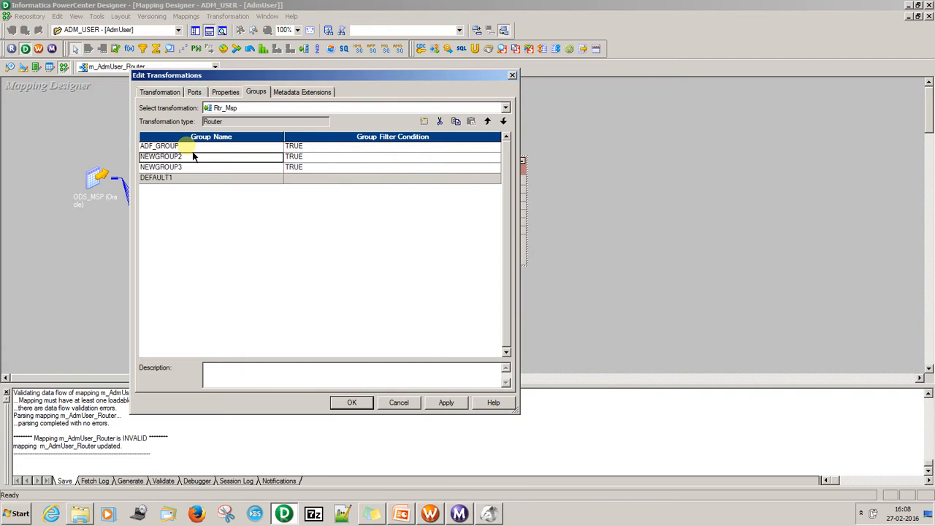
pyautogui.write('SDC_')
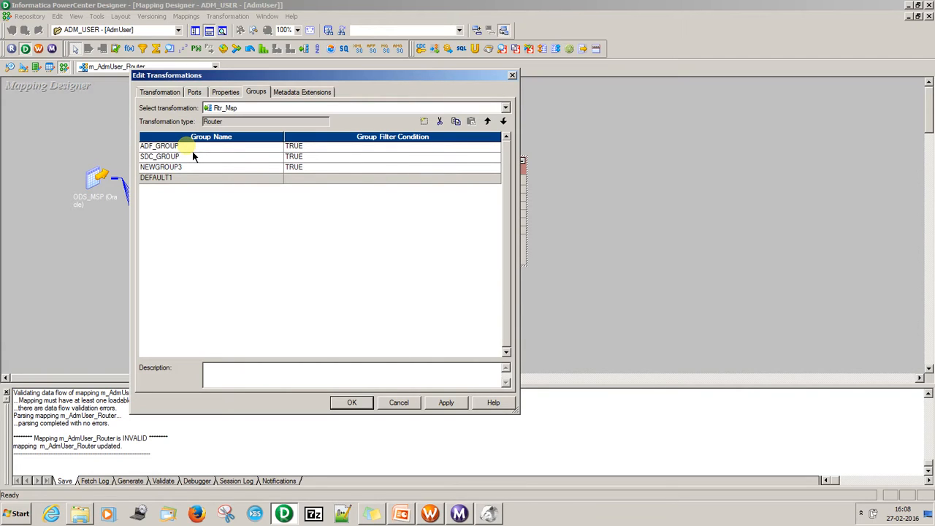
pyautogui.press('Down')
pyautogui.write('X')
# Step: Set the ADF_GROUP filter condition to MSP_GROUP='ADF_DROM' using the router's MSP_GROUP port, and copy the formula
pyautogui.click(338, 149)
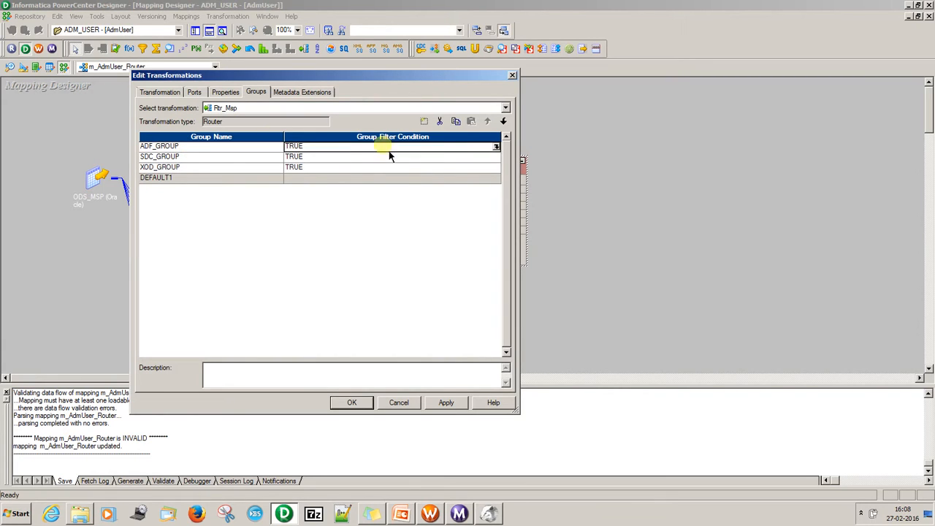
pyautogui.click(501, 148)
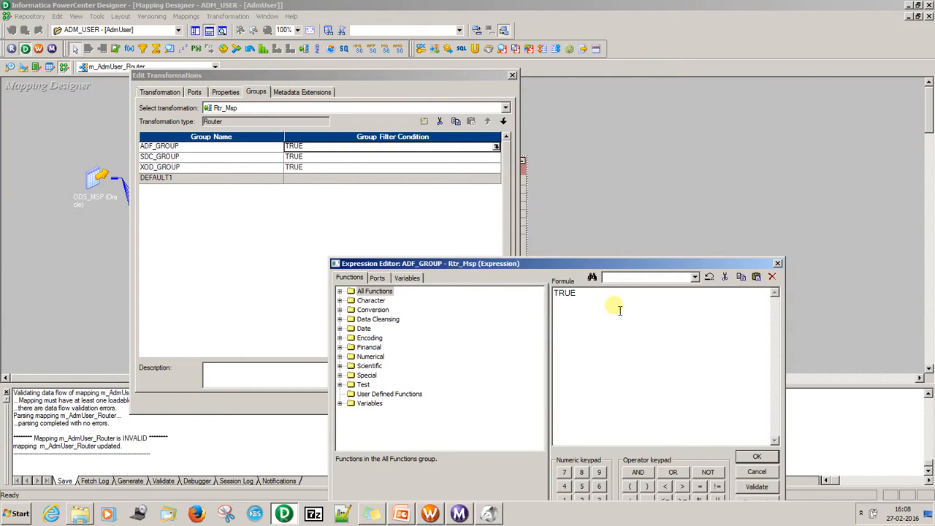
pyautogui.moveTo(595, 299); pyautogui.dragTo(507, 290)
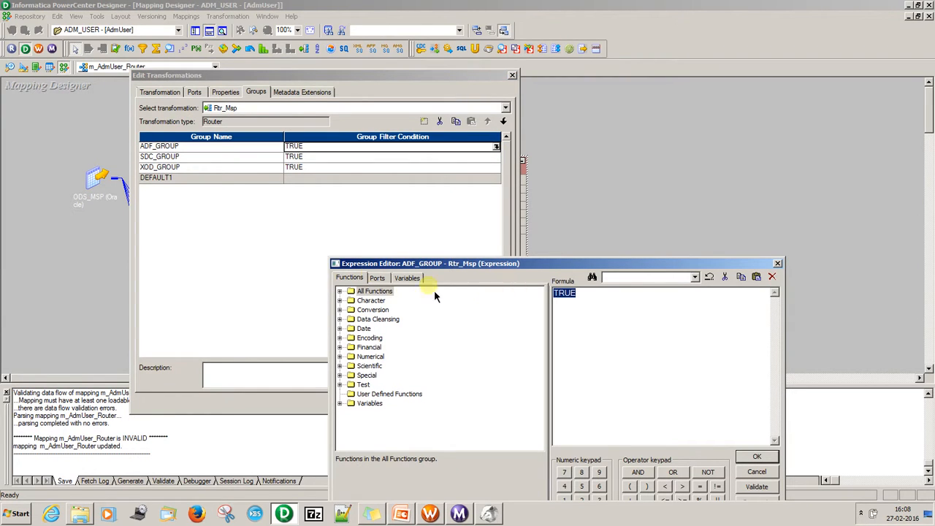
pyautogui.click(381, 279)
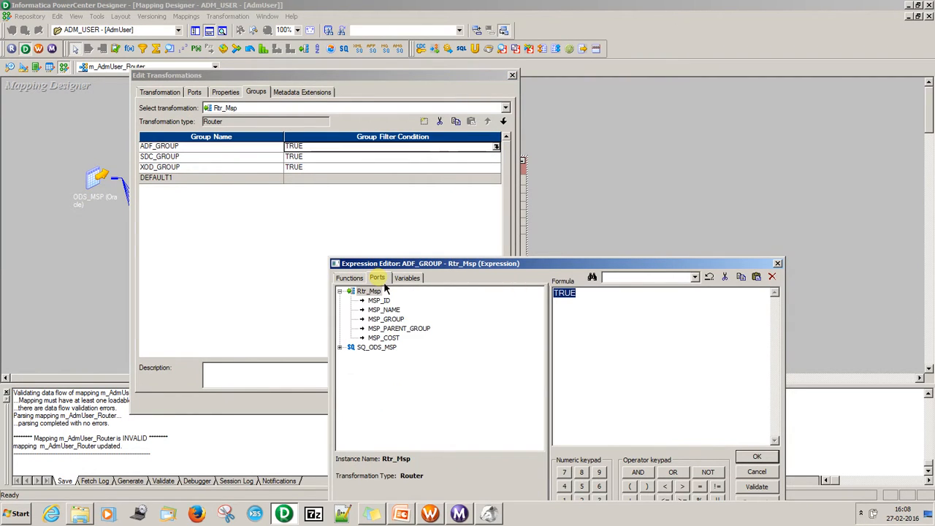
pyautogui.doubleClick(390, 329)
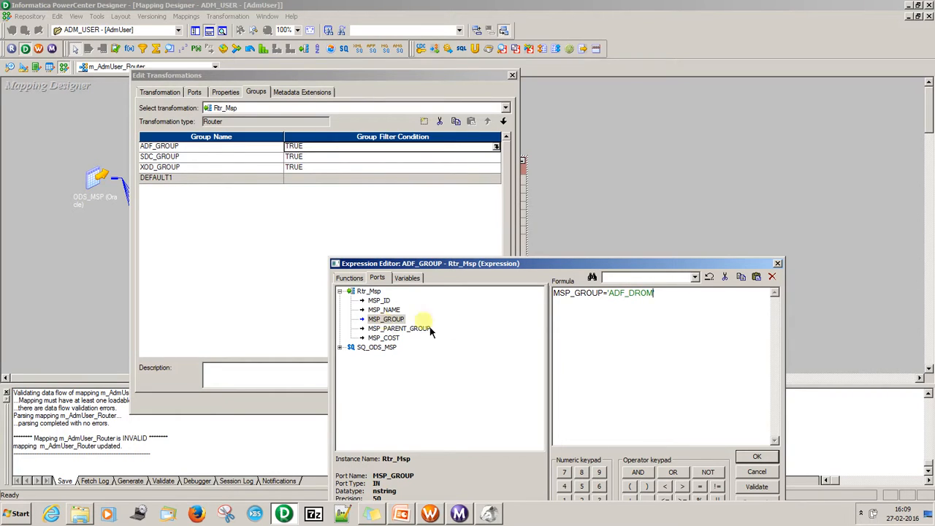
pyautogui.moveTo(667, 293); pyautogui.dragTo(520, 296)
pyautogui.hotkey('ctrl', 'c')
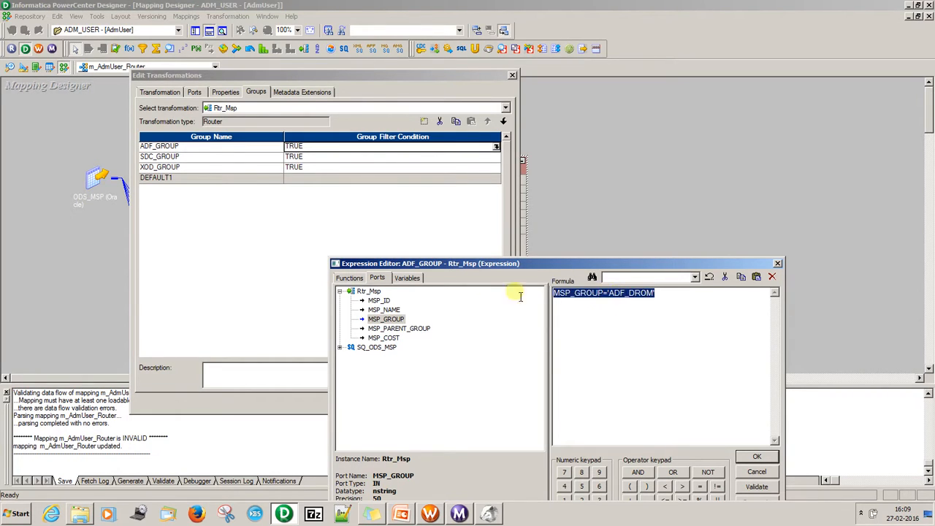
pyautogui.click(756, 457)
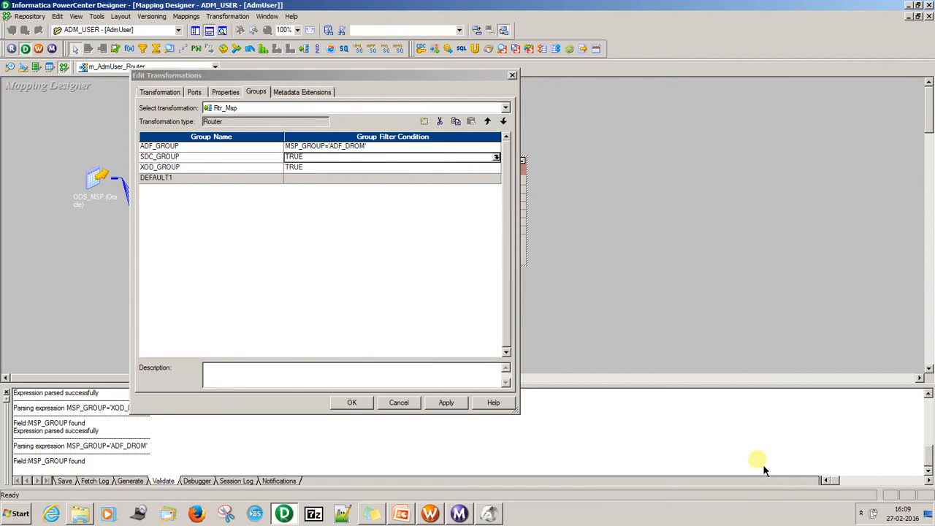
# Step: Set the SDC_GROUP filter condition to MSP_GROUP='SDC_DROM' by adapting the copied formula, and copy the new formula
pyautogui.click(496, 157)
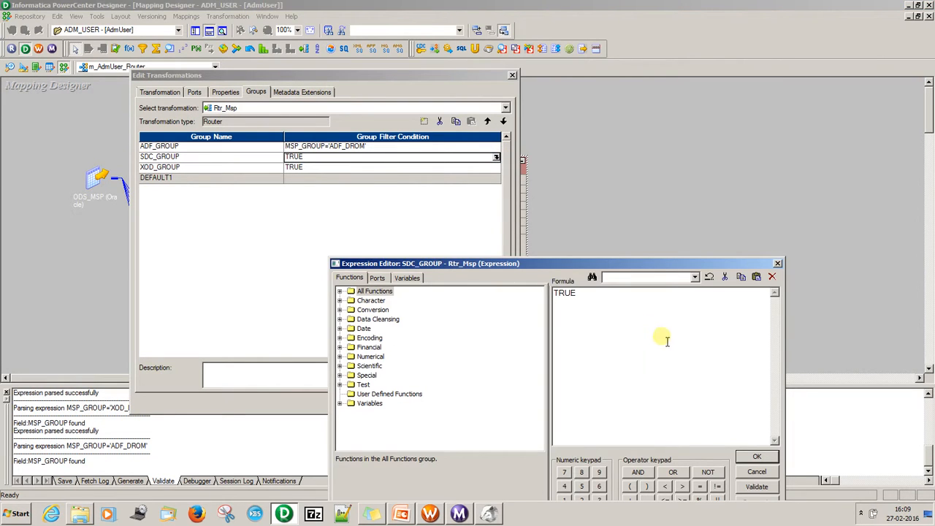
pyautogui.hotkey('ctrl', 'v')
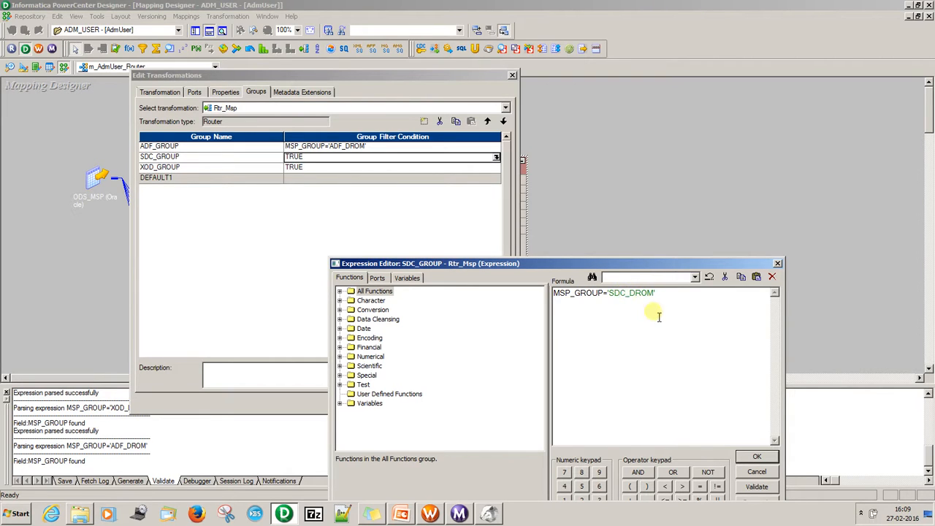
pyautogui.tripleClick(658, 316)
pyautogui.hotkey('ctrl', 'c')
pyautogui.click(741, 455)
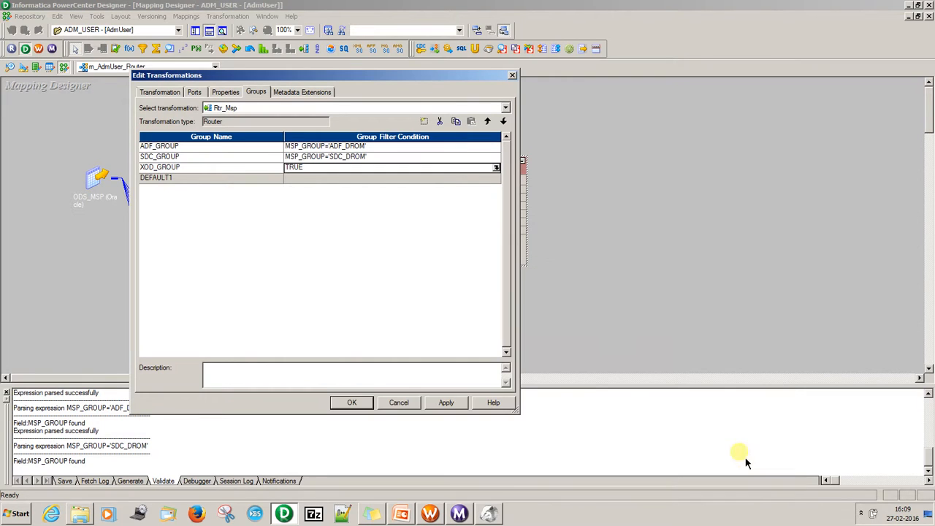
# Step: Set the XOD_GROUP filter condition to MSP_GROUP='XOD_DROM' by adapting the copied formula, and accept the Rtr_Msp router changes
pyautogui.click(496, 167)
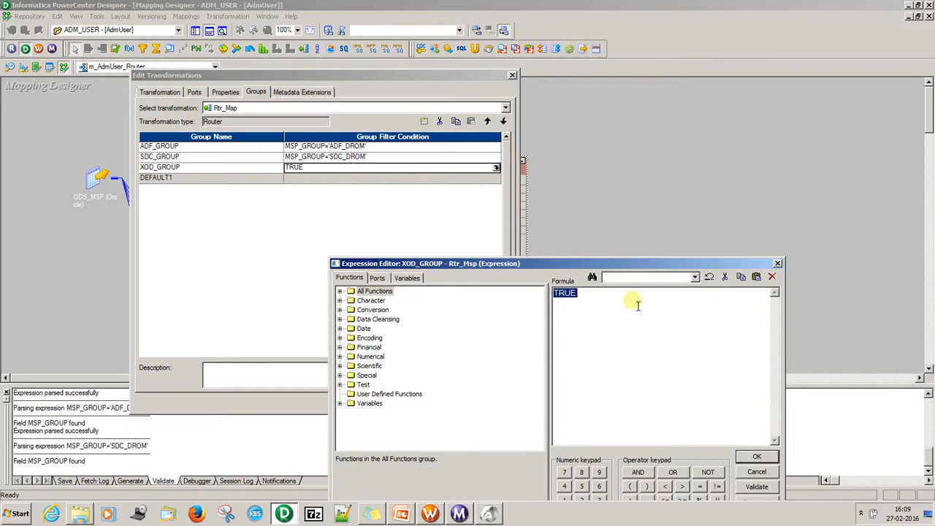
pyautogui.hotkey('ctrl', 'v')
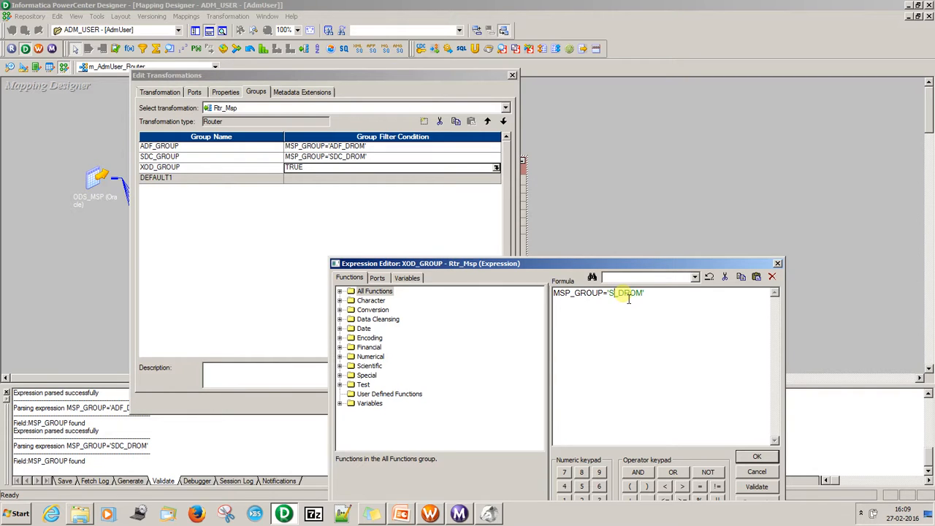
pyautogui.click(756, 457)
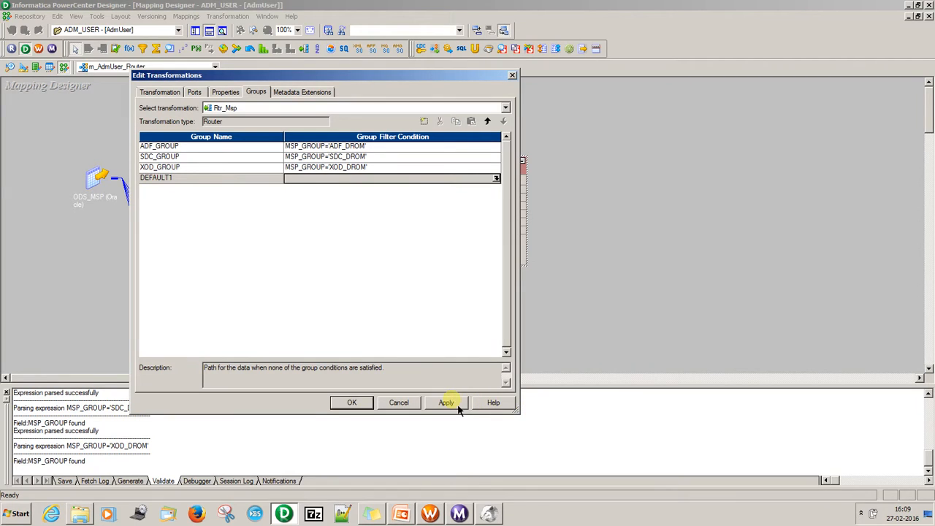
pyautogui.click(352, 402)
# Step: Reposition the Rtr_Msp router and place the MSP_ADF target to its right, expanded to show its columns
pyautogui.moveTo(386, 167); pyautogui.dragTo(330, 127)
pyautogui.moveTo(282, 182); pyautogui.dragTo(567, 109)
pyautogui.doubleClick(590, 167)
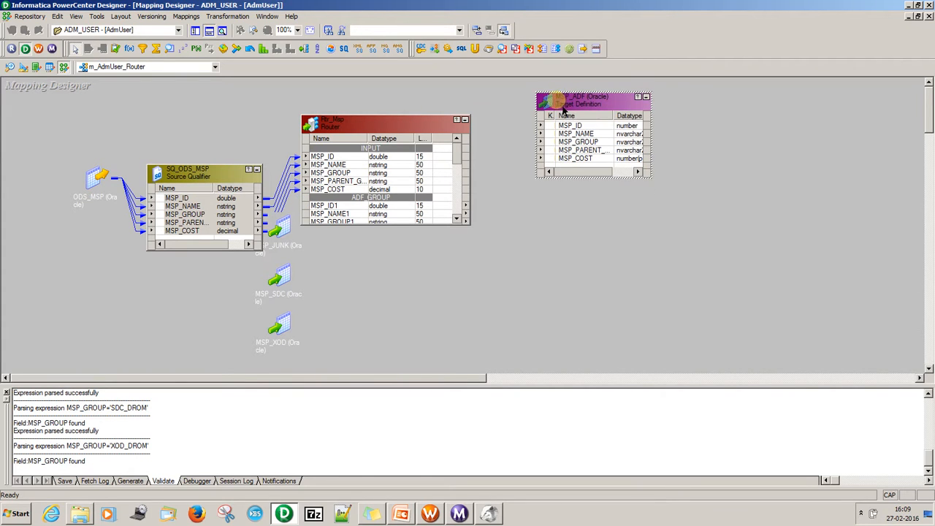
# Step: Link all five ADF_GROUP output ports of the router to the matching columns of the MSP_ADF target
pyautogui.moveTo(465, 165)
pyautogui.mouseDown()
pyautogui.moveTo(468, 212)
pyautogui.moveTo(460, 165)
pyautogui.mouseUp()
pyautogui.click(325, 166)
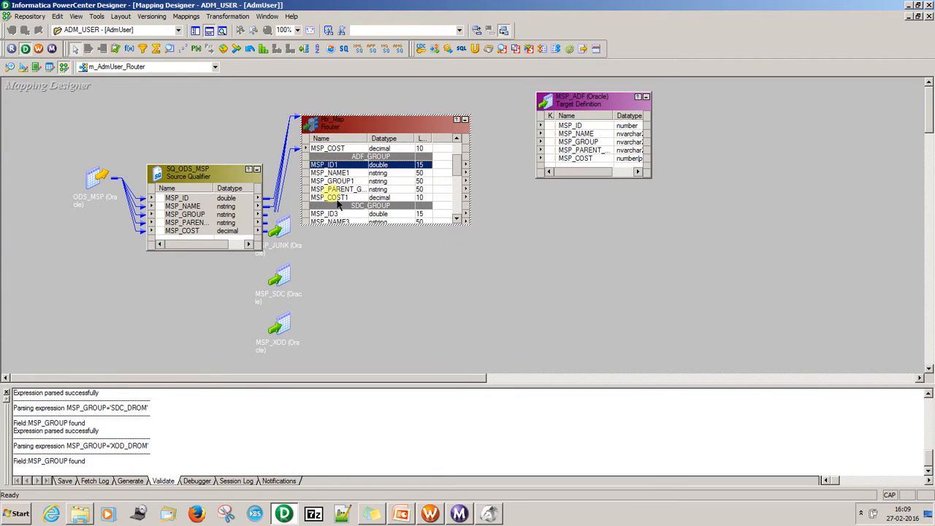
pyautogui.keyDown('shift'); pyautogui.click(337, 198); pyautogui.keyUp('shift')
pyautogui.moveTo(405, 166); pyautogui.dragTo(563, 125)
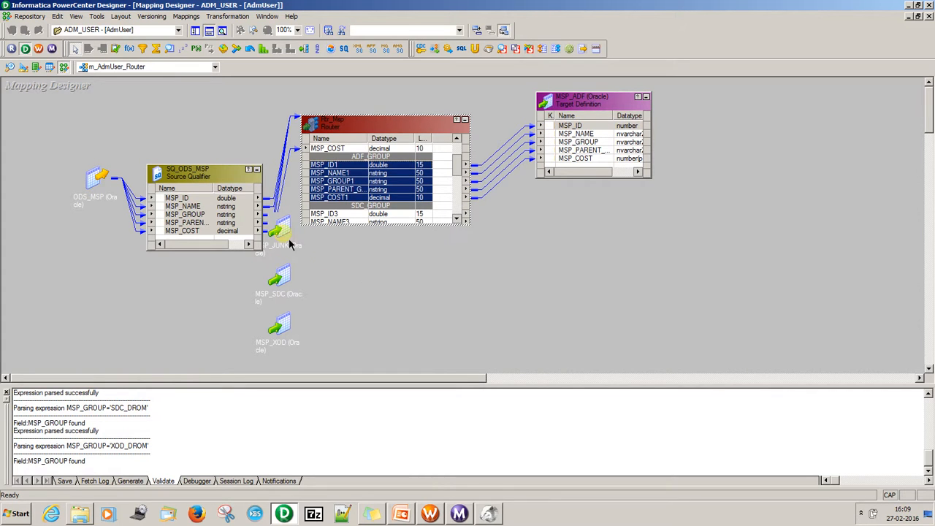
# Step: Expand the MSP_JUNK and MSP_SDC target definitions and place them below the MSP_ADF target, clear of the router
pyautogui.doubleClick(285, 237)
pyautogui.moveTo(356, 230); pyautogui.dragTo(568, 352)
pyautogui.moveTo(292, 290); pyautogui.dragTo(678, 224)
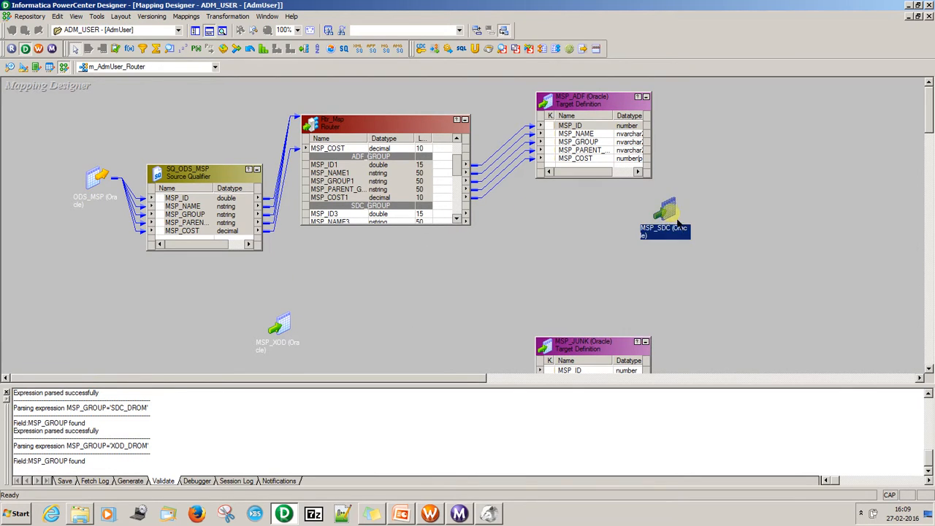
pyautogui.doubleClick(678, 224)
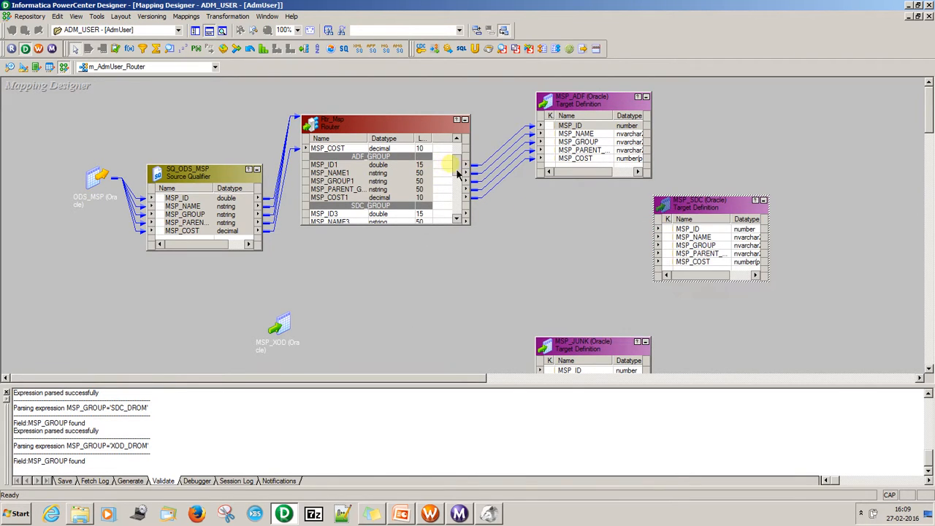
# Step: Link all five SDC_GROUP output ports of the router to the matching columns of the MSP_SDC target
pyautogui.scroll(-3, 462, 174)
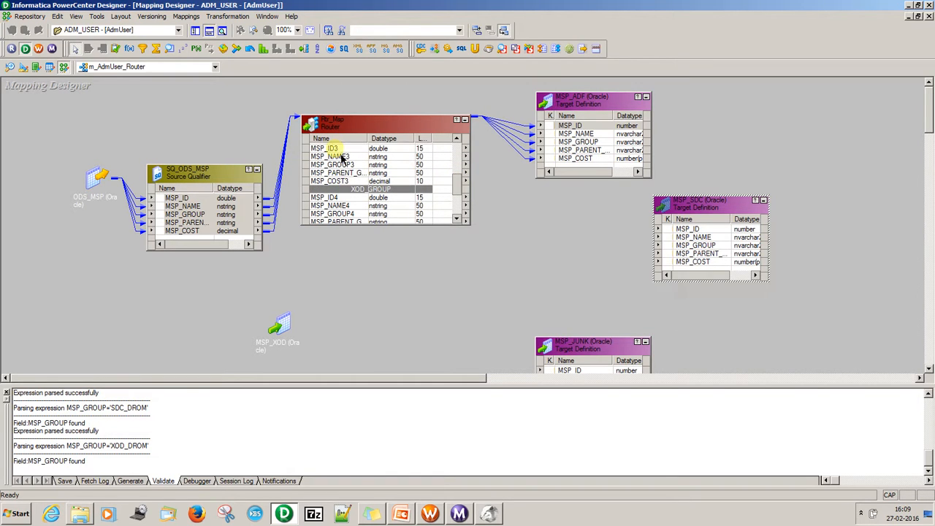
pyautogui.click(341, 153)
pyautogui.keyDown('shift'); pyautogui.click(343, 181); pyautogui.keyUp('shift')
pyautogui.moveTo(422, 154); pyautogui.dragTo(698, 95)
# Step: Expand the MSP_XOD target below MSP_SDC and link all five XOD_GROUP router ports to its columns
pyautogui.doubleClick(282, 333)
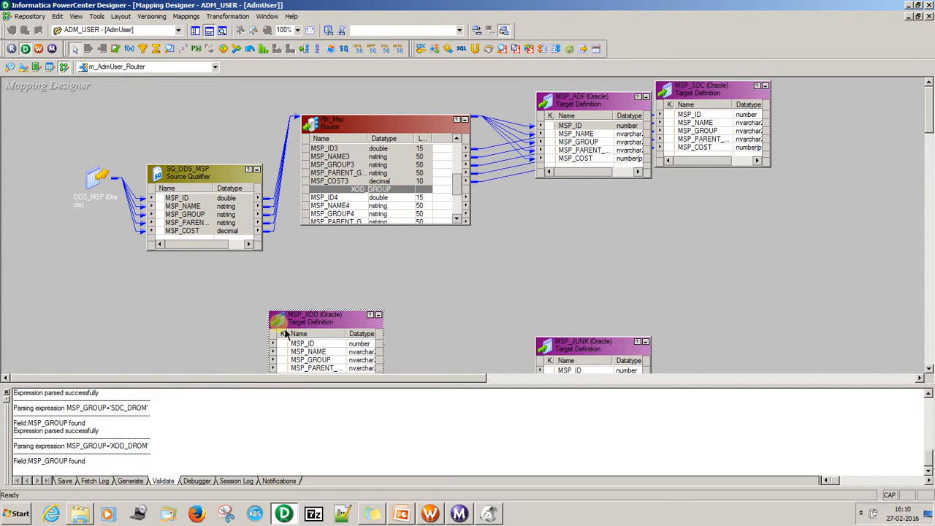
pyautogui.moveTo(310, 322); pyautogui.dragTo(748, 184)
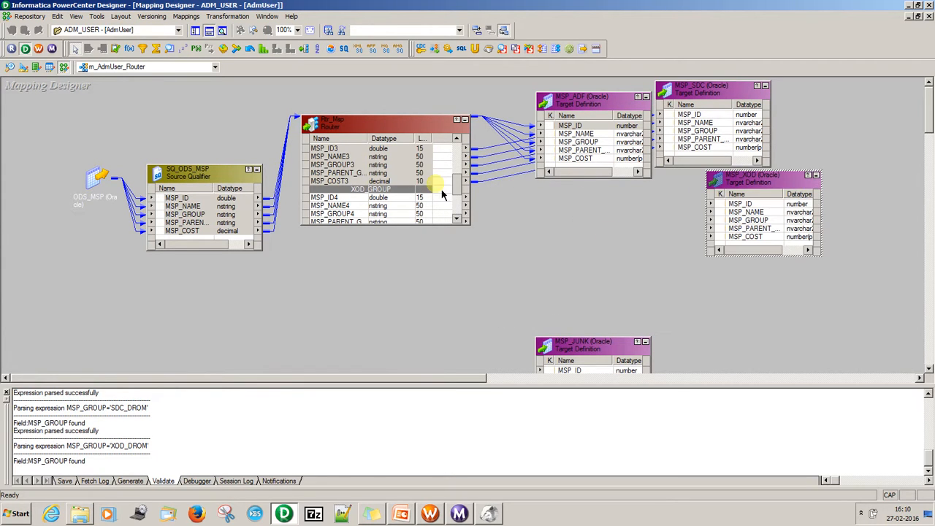
pyautogui.click(375, 198)
pyautogui.moveTo(466, 195); pyautogui.dragTo(468, 210)
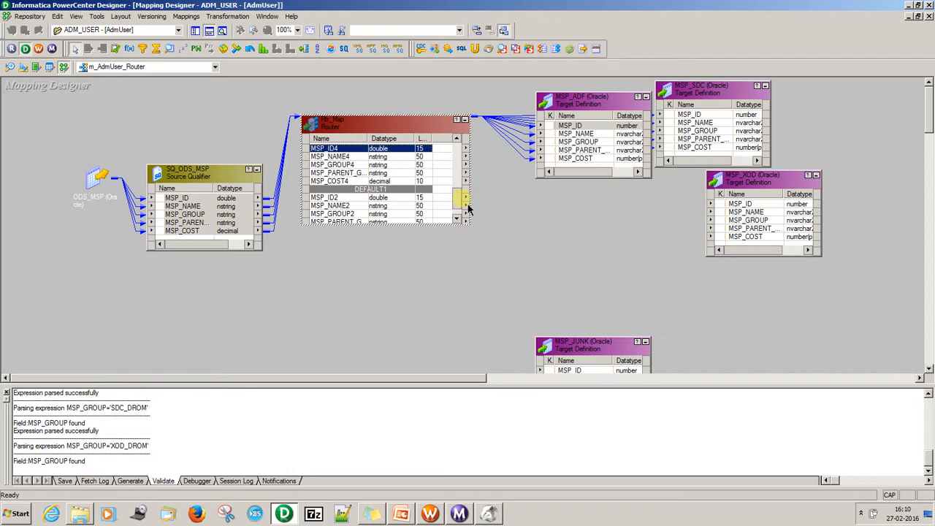
pyautogui.keyDown('shift'); pyautogui.click(357, 181); pyautogui.keyUp('shift')
pyautogui.moveTo(417, 150); pyautogui.dragTo(740, 222)
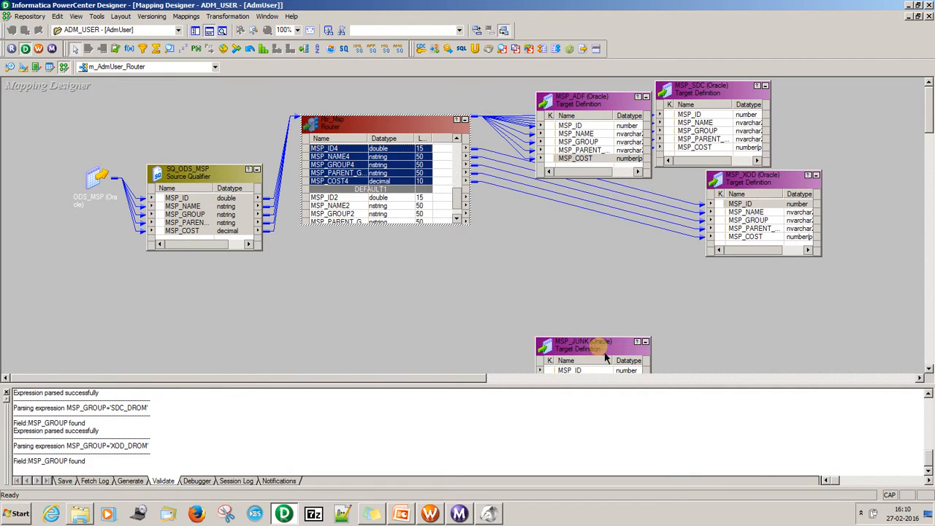
# Step: Move the MSP_JUNK target up beside MSP_XOD and link the router's five DEFAULT1 group ports to its columns
pyautogui.click(634, 188)
pyautogui.moveTo(633, 186); pyautogui.dragTo(638, 179)
pyautogui.moveTo(459, 198); pyautogui.dragTo(460, 218)
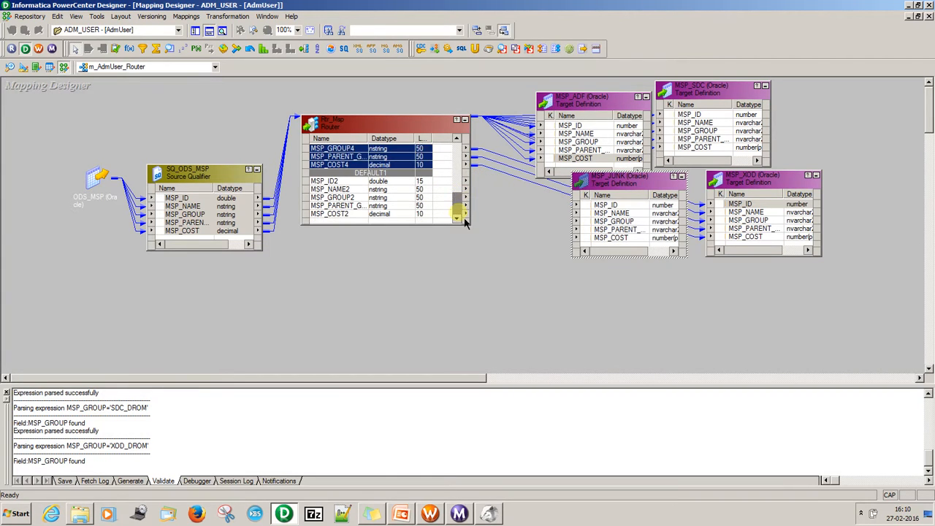
pyautogui.click(362, 184)
pyautogui.keyDown('shift'); pyautogui.click(361, 218); pyautogui.keyUp('shift')
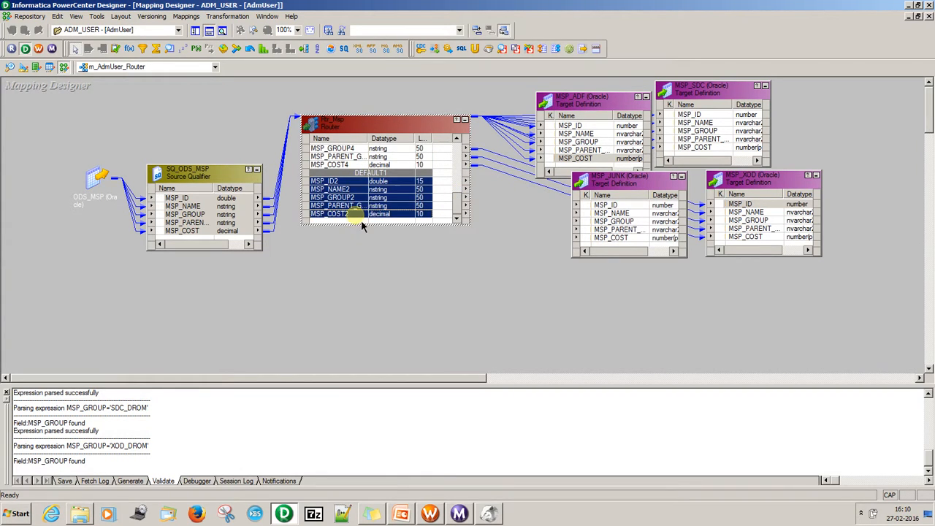
pyautogui.moveTo(606, 207); pyautogui.dragTo(607, 208)
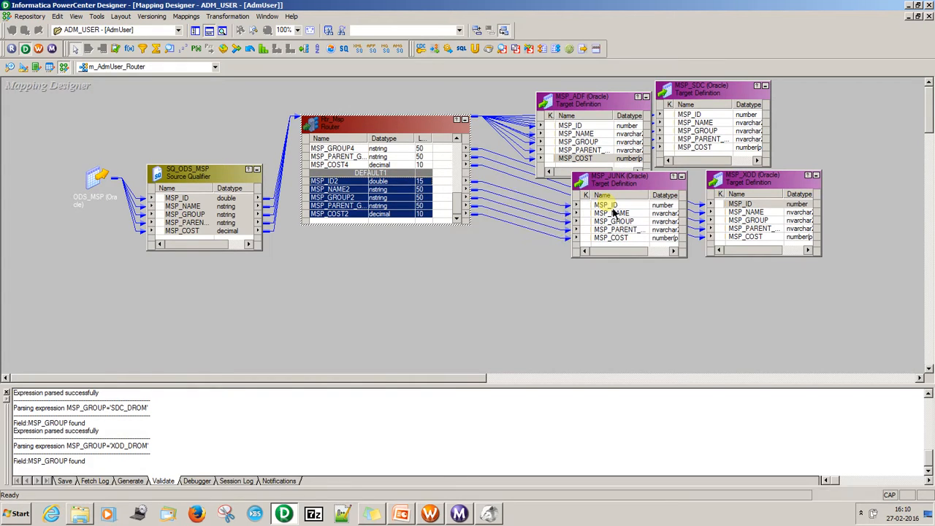
# Step: Arrange all mapping objects as icons and save the m_AdmUser_Router mapping
pyautogui.rightClick(437, 302)
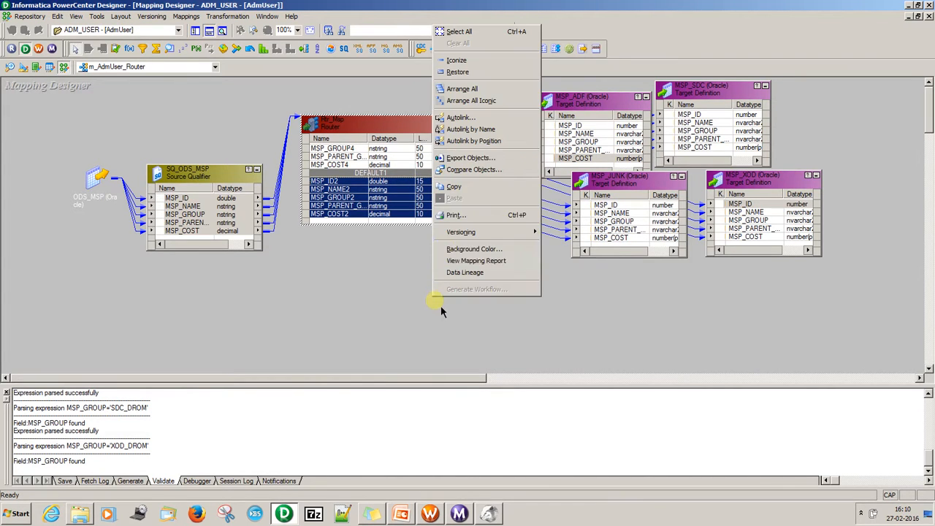
pyautogui.click(475, 110)
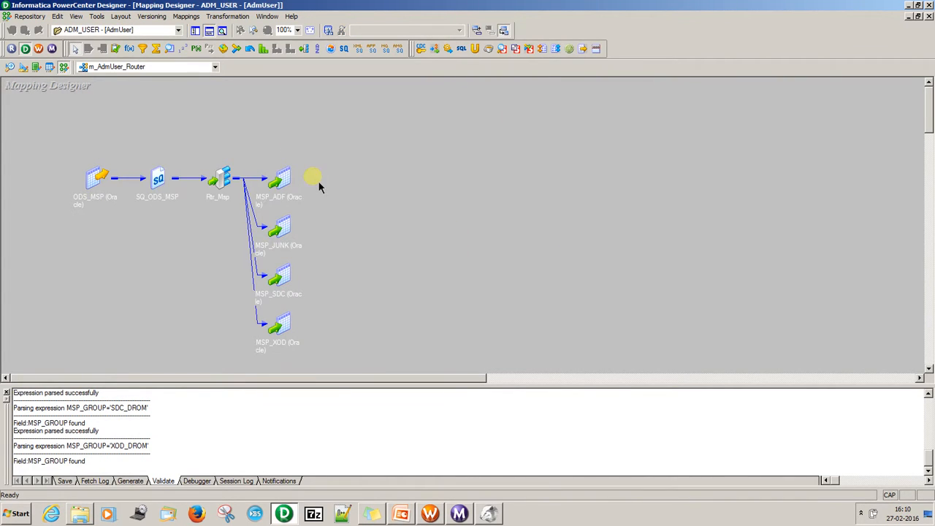
pyautogui.hotkey('ctrl', 's')
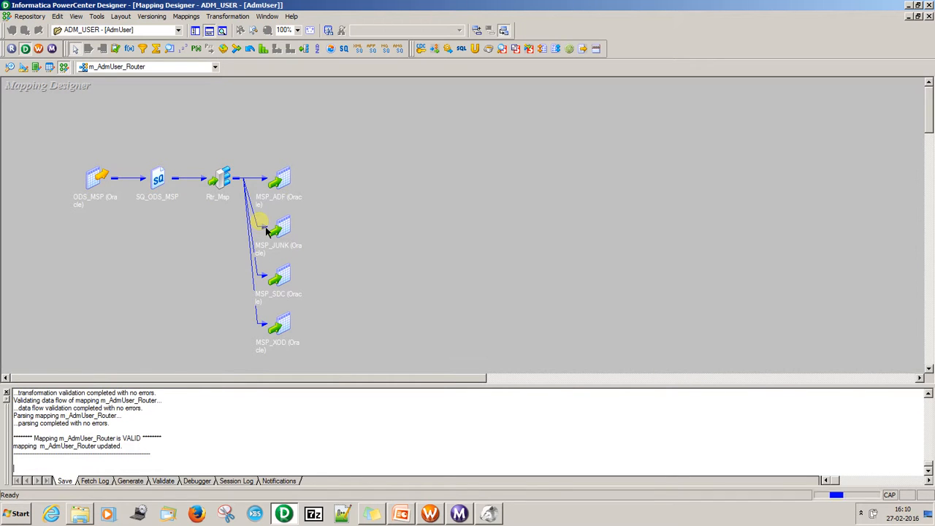
# Step: Switch to Workflow Manager and refresh the mapping of the s_m_AdmUser_Router session in wf_AdmUser_Router
pyautogui.click(38, 48)
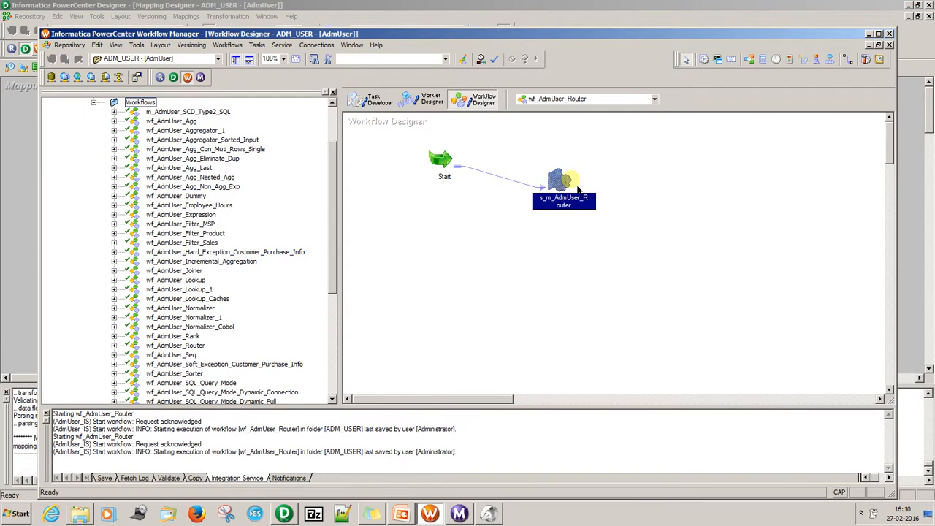
pyautogui.rightClick(558, 181)
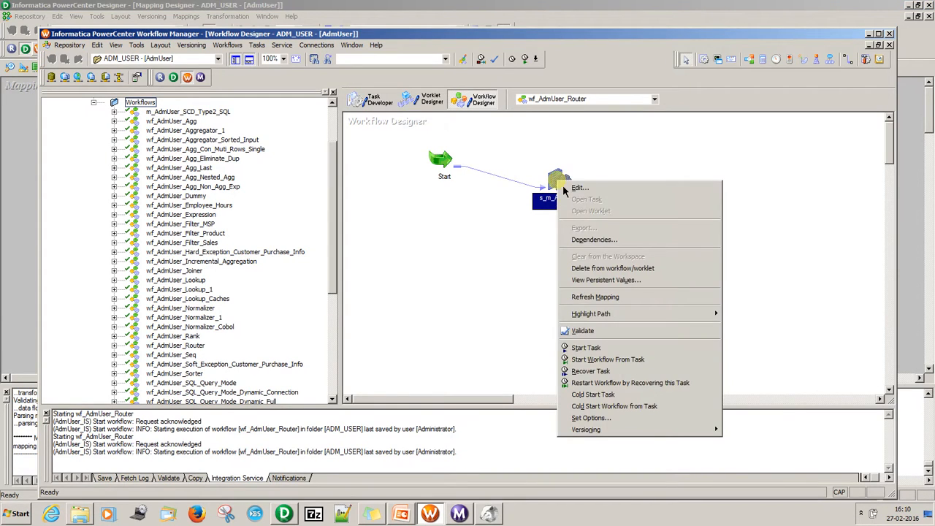
pyautogui.click(593, 300)
# Step: Open the s_m_AdmUser_Router session's mapping settings and review the connection and load properties of its target tables
pyautogui.doubleClick(559, 183)
pyautogui.click(326, 24)
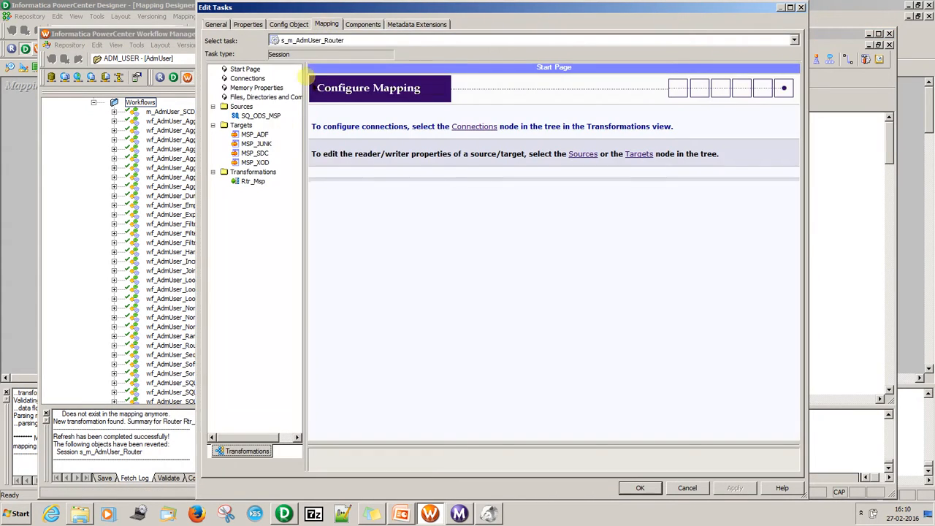
pyautogui.click(255, 135)
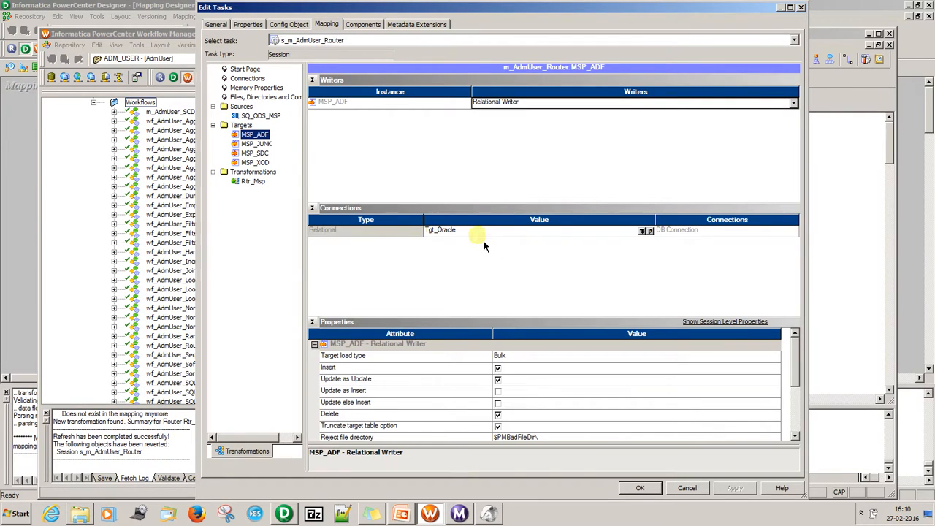
pyautogui.click(266, 153)
pyautogui.click(261, 163)
pyautogui.click(261, 144)
pyautogui.click(260, 163)
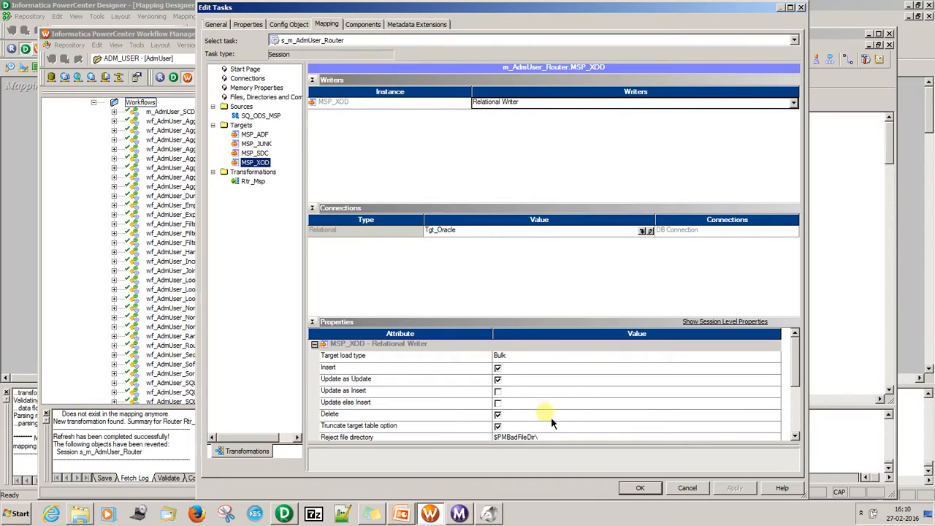
# Step: Turn off the truncate target table option for MSP_XOD, check the source and router settings, apply the session changes and save the workflow
pyautogui.click(497, 426)
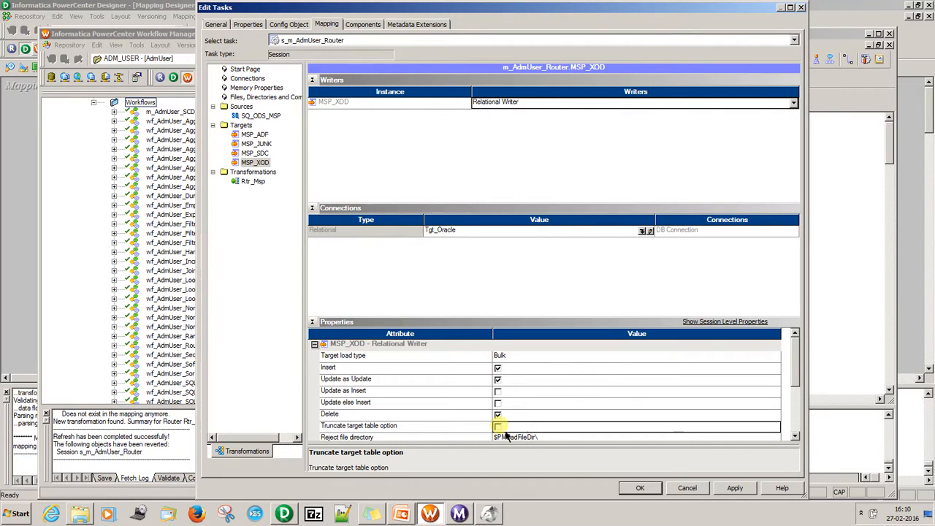
pyautogui.click(259, 163)
pyautogui.click(257, 143)
pyautogui.click(261, 116)
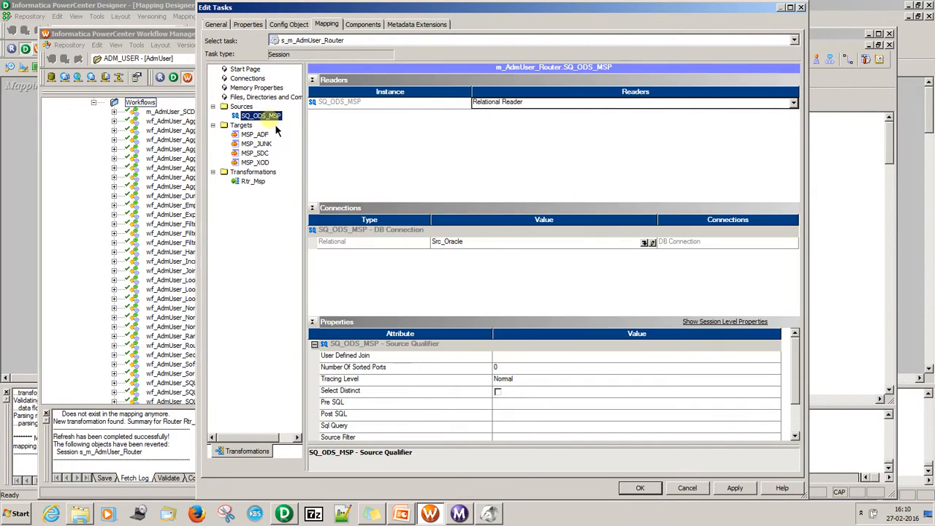
pyautogui.click(254, 181)
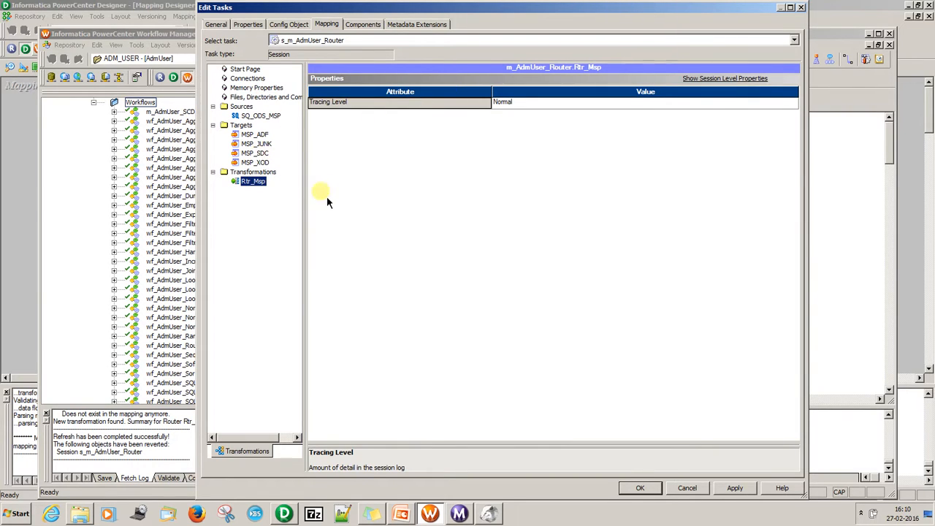
pyautogui.click(736, 489)
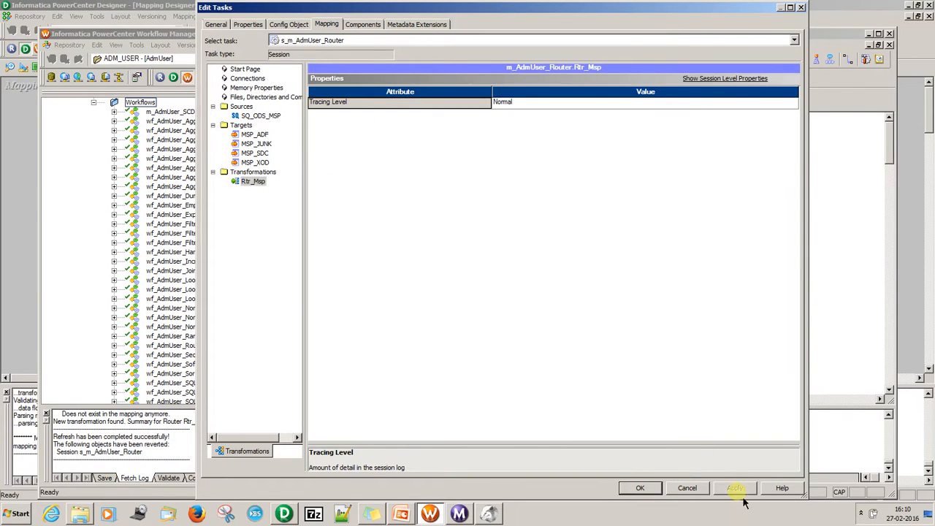
pyautogui.click(640, 487)
pyautogui.hotkey('ctrl', 's')
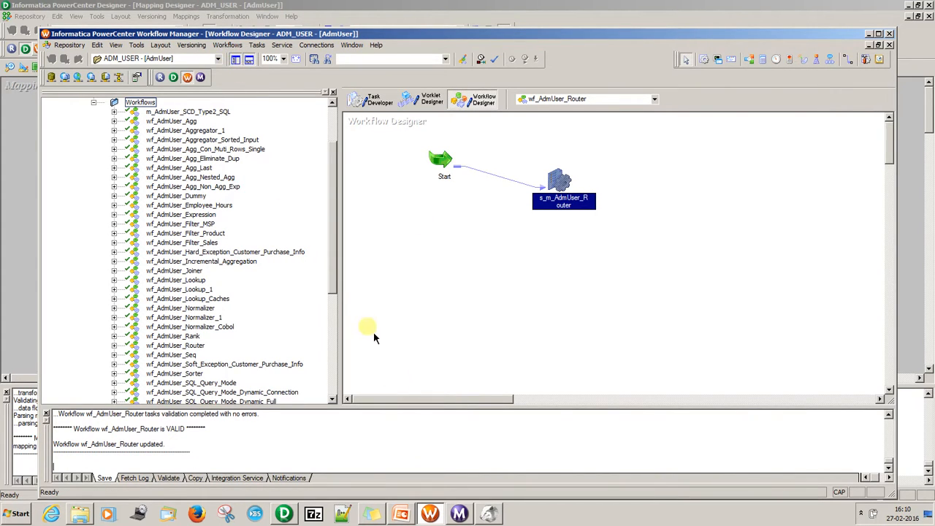
# Step: Start the wf_AdmUser_Router workflow and check the status of its run in Workflow Monitor
pyautogui.click(228, 47)
pyautogui.click(243, 111)
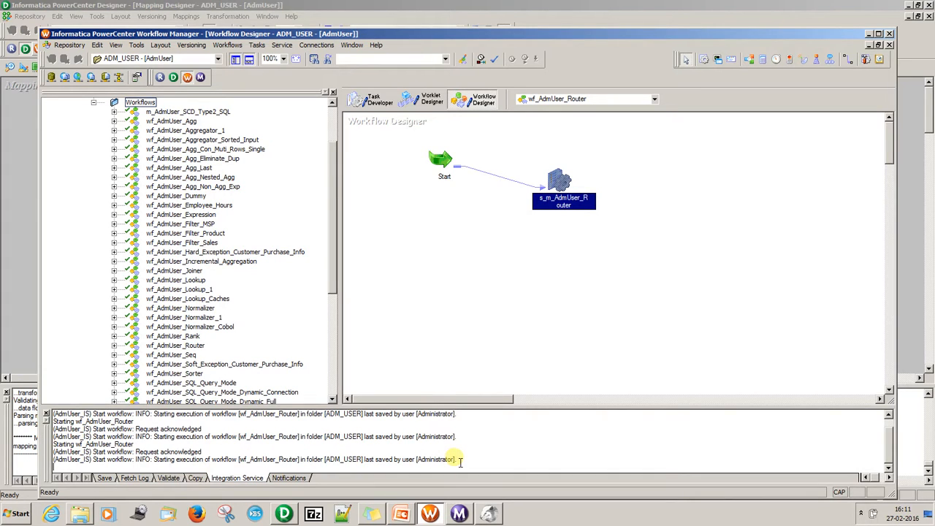
pyautogui.moveTo(460, 462); pyautogui.dragTo(82, 453)
pyautogui.click(115, 447)
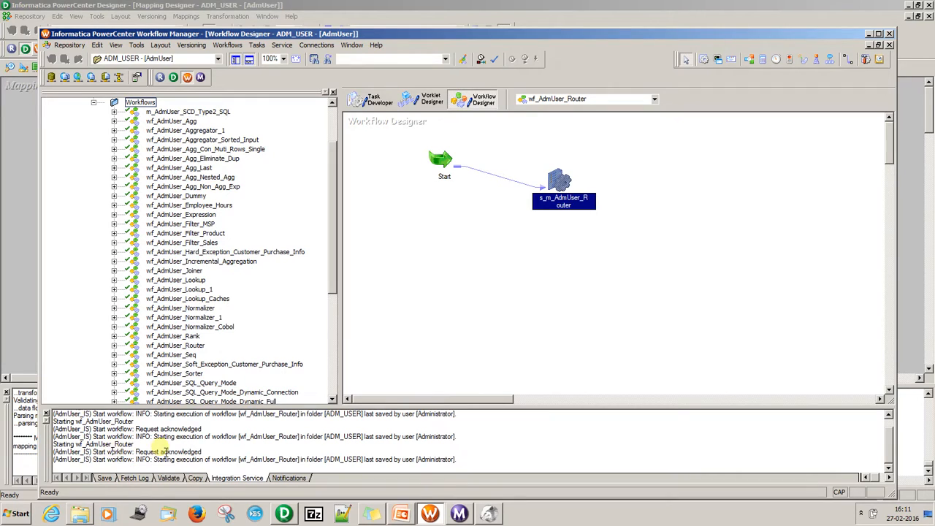
pyautogui.click(459, 513)
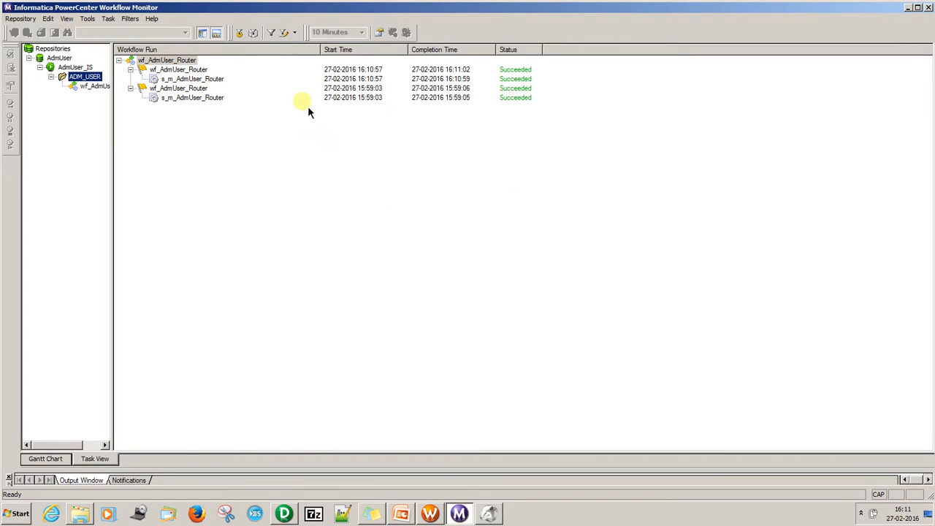
pyautogui.click(345, 79)
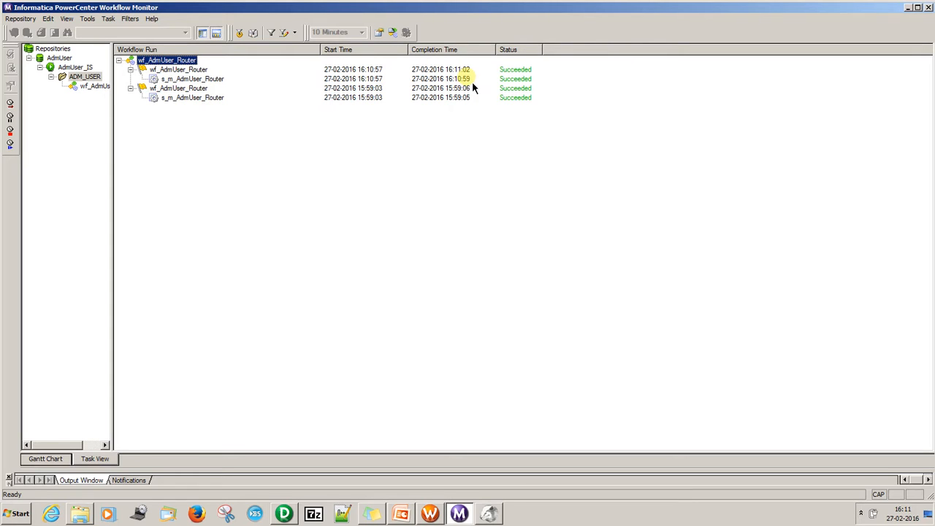
# Step: Switch to DBeaver and run SELECT * FROM MSP_ADF to view the rows loaded into that target
pyautogui.click(489, 513)
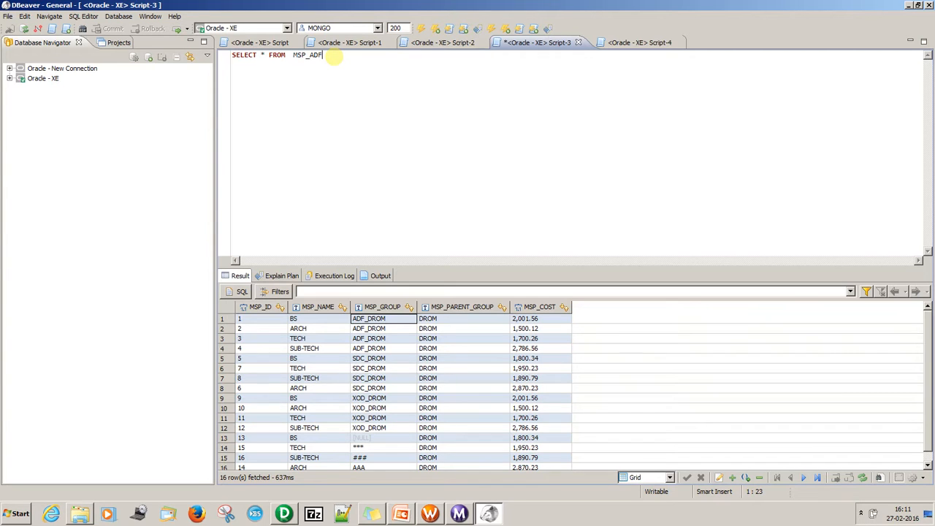
pyautogui.hotkey('ctrl', 'Return')
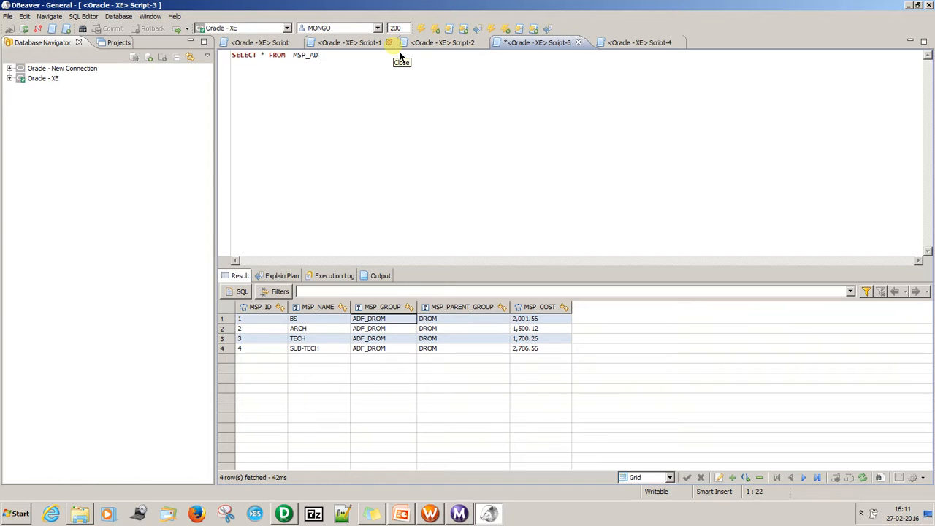
# Step: Run SELECT * FROM MSP_SDC and SELECT * FROM MSP_XOD in turn, checking the MSP_GROUP values loaded into each target
pyautogui.hotkey('ctrl', 'Return')
pyautogui.click(369, 328)
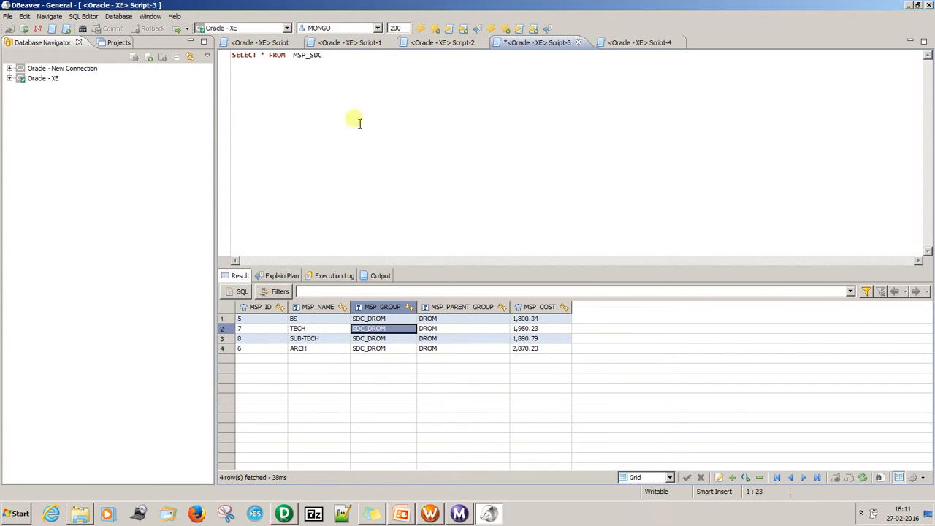
pyautogui.click(332, 64)
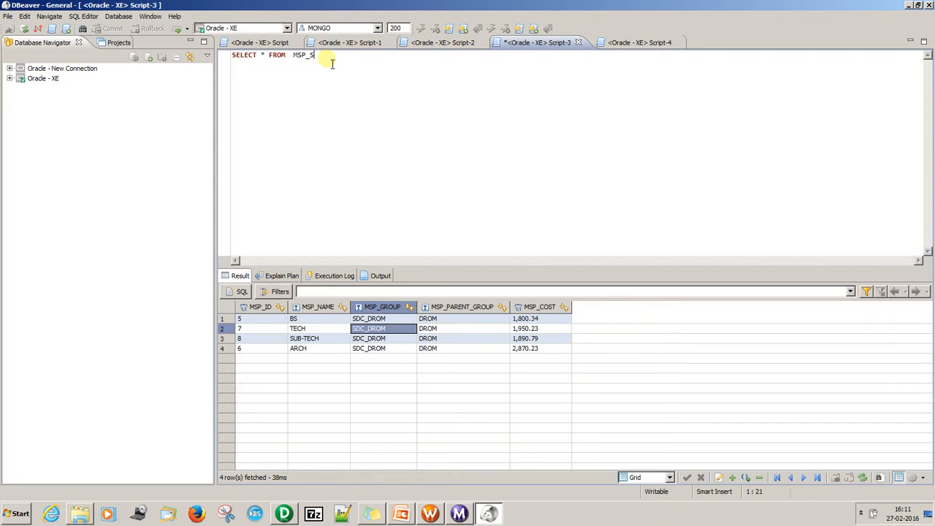
pyautogui.hotkey('ctrl', 'Return')
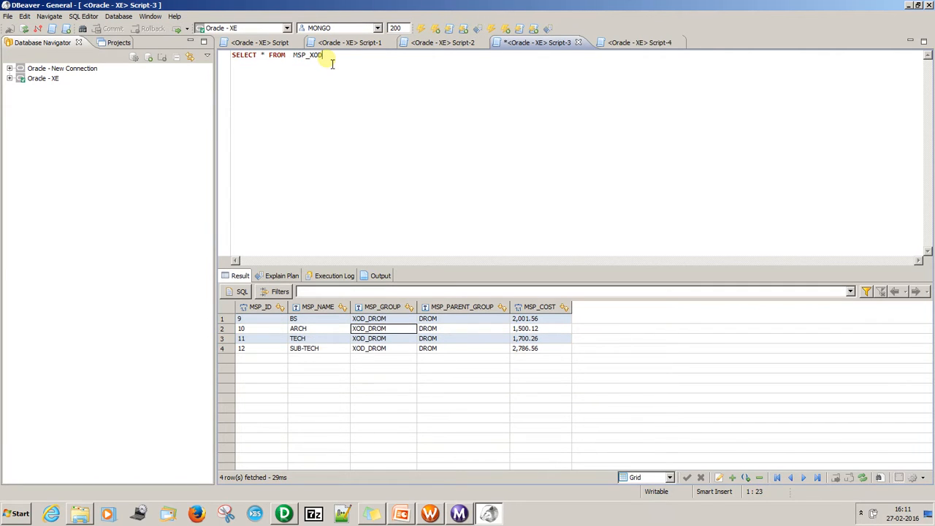
pyautogui.click(357, 349)
# Step: Change the query to SELECT * FROM MSP_JUNK, run it and check the MSP_GROUP values of the default-group rows
pyautogui.click(337, 58)
pyautogui.press('BackSpace')
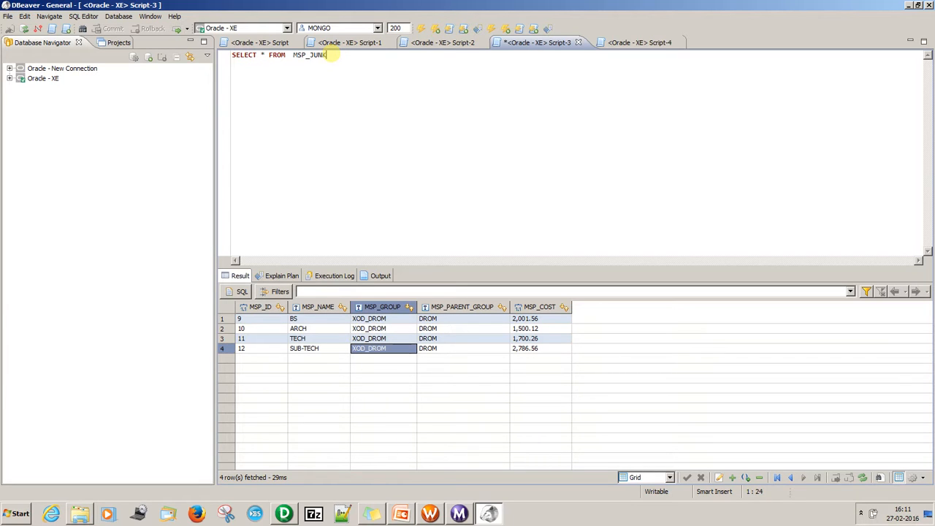
pyautogui.hotkey('ctrl', 'Return')
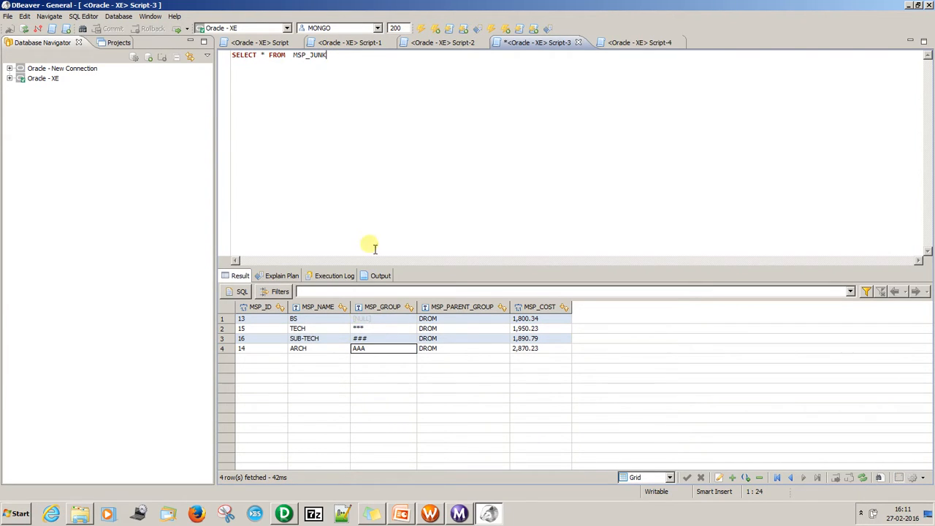
pyautogui.click(362, 319)
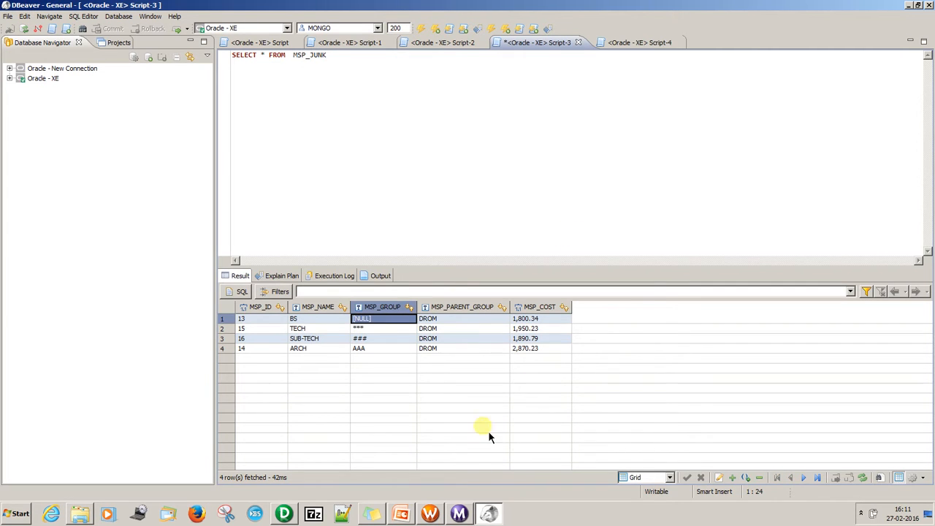
# Step: Show the desktop, switch to the Informatica_Project folder in Windows Explorer and restore its window to a smaller size
pyautogui.press('super+d')
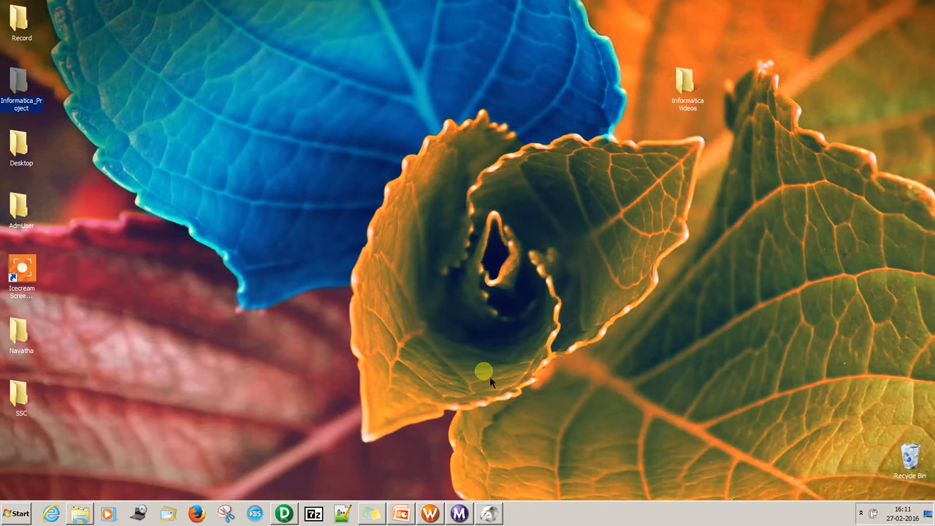
pyautogui.click(81, 513)
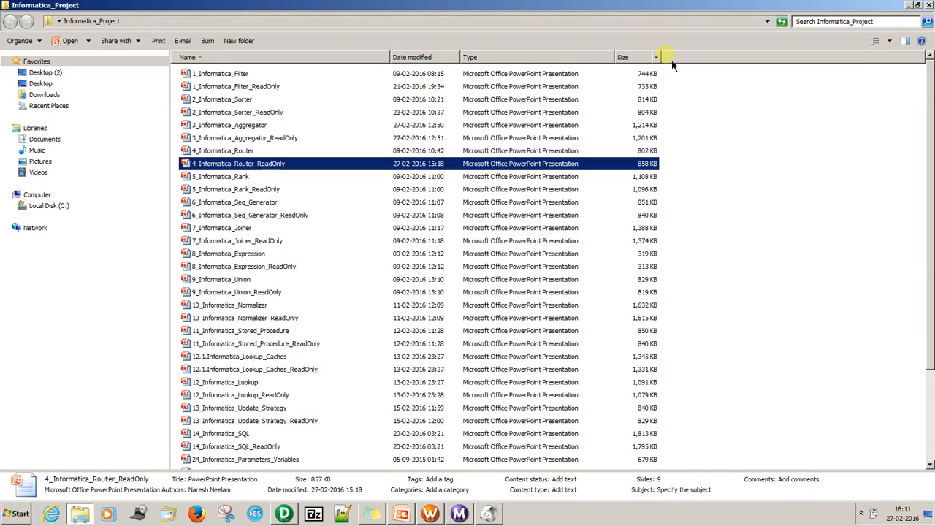
pyautogui.click(917, 6)
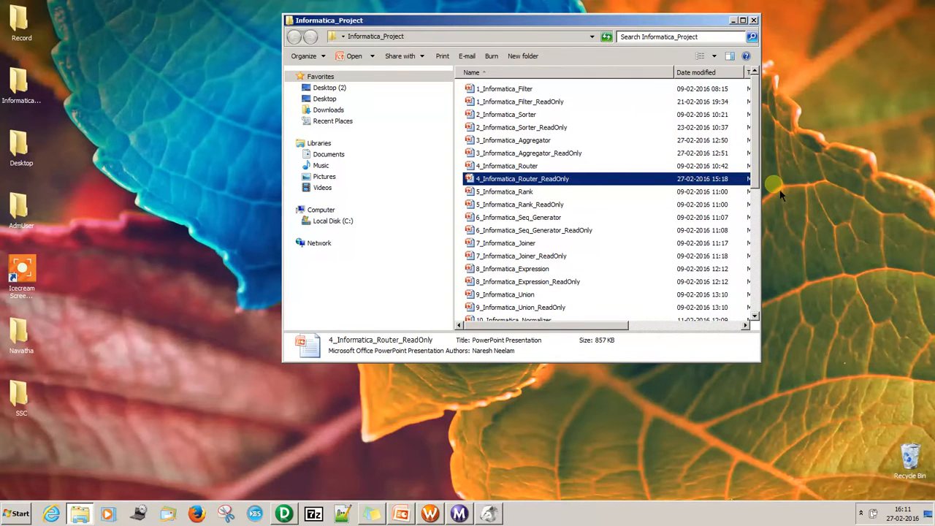